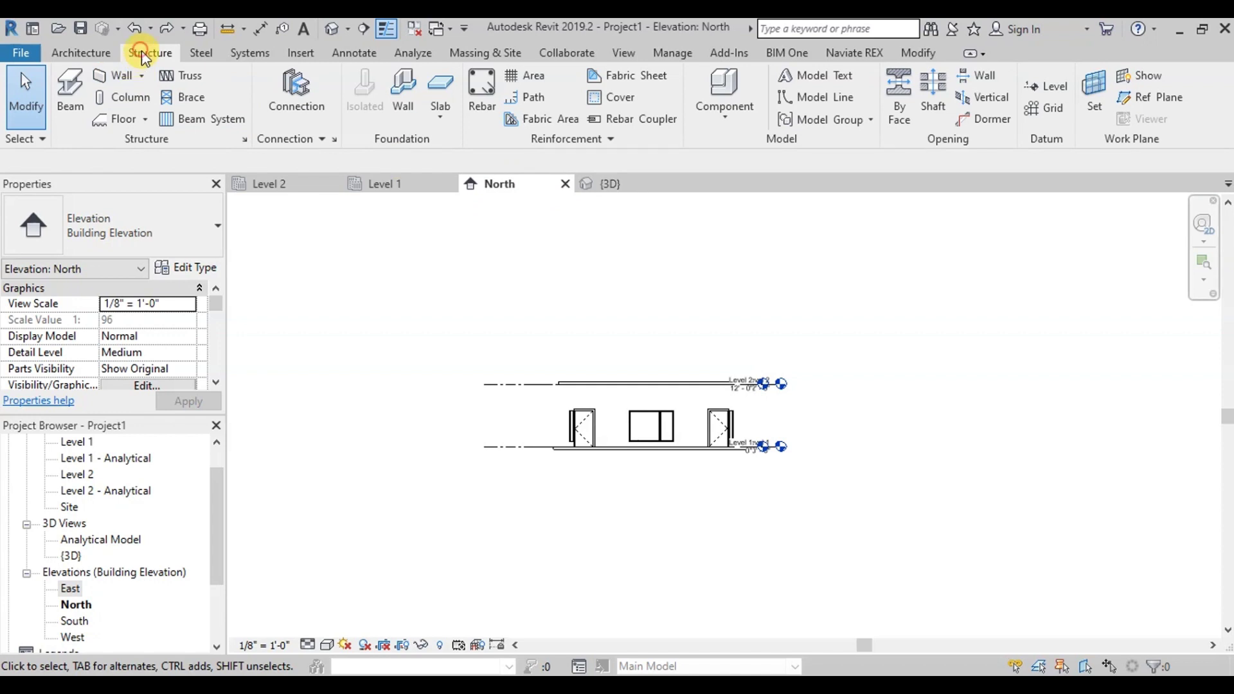
Step: Pick Level 1 with a 6' 0" offset to create Level 3 at -6' 0"
click(1057, 88)
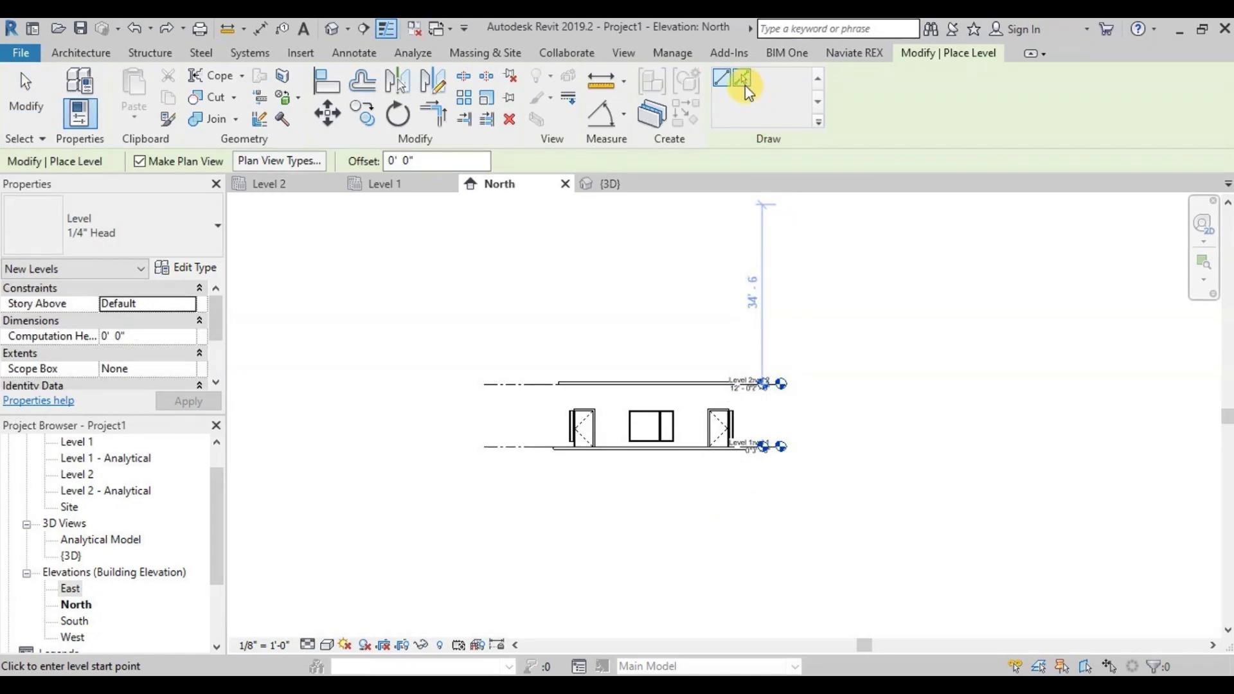
click(742, 79)
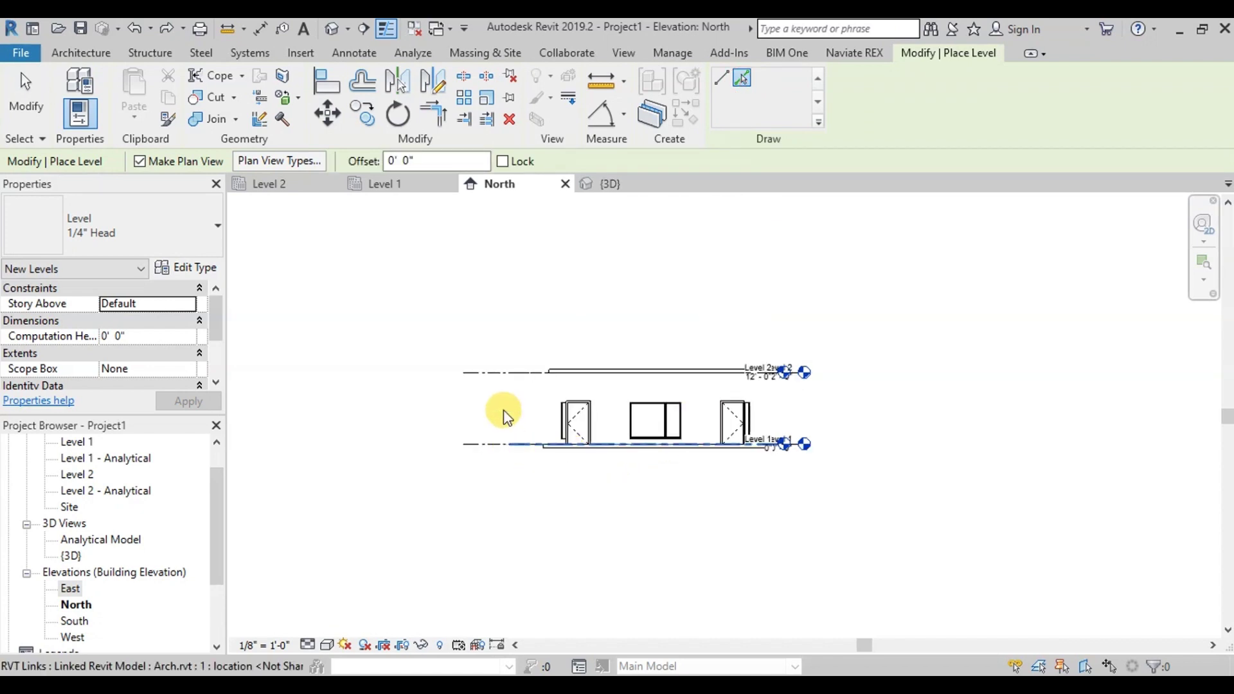
click(421, 161)
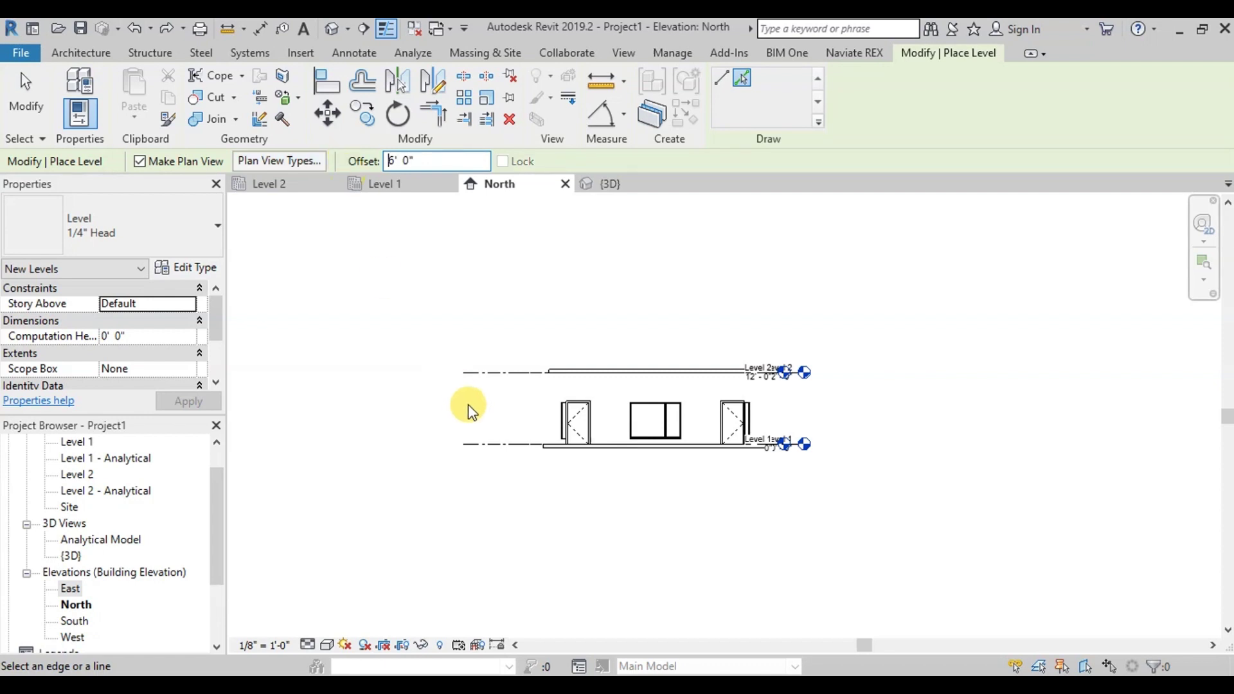
click(499, 456)
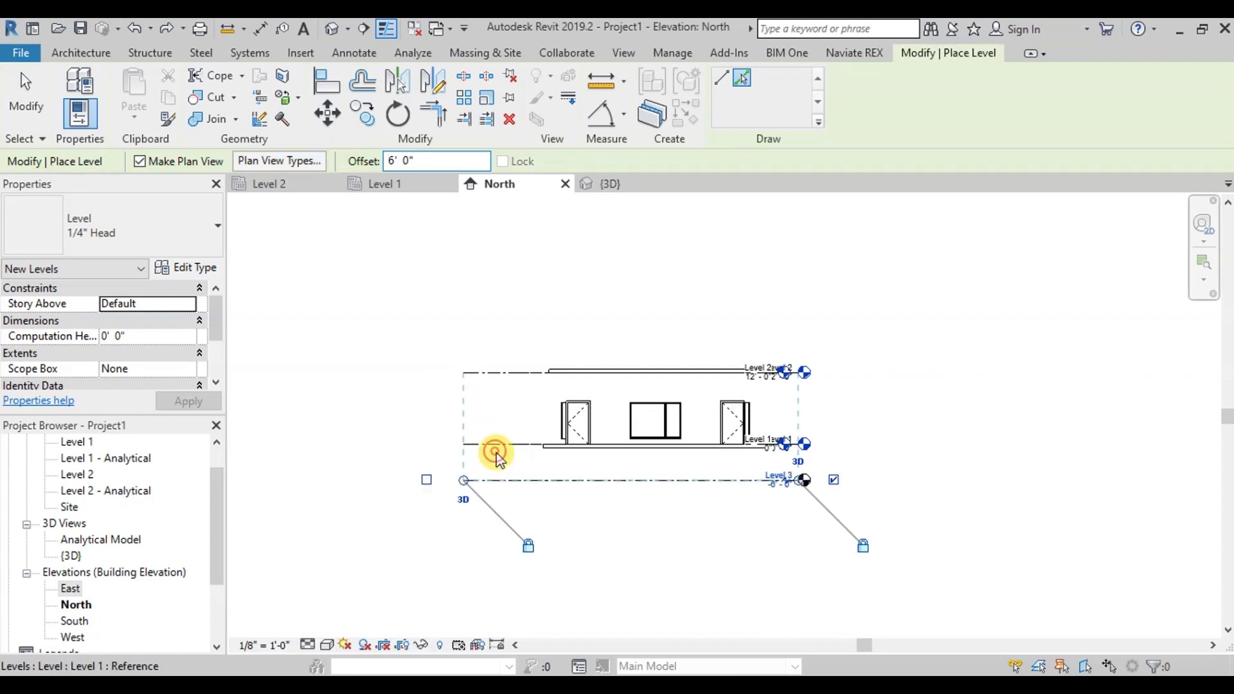
Step: Rename Level 3 to T.O.F. and let Revit rename its corresponding plan views too
scroll(793, 495, up, 1)
key(Escape)
key(Escape)
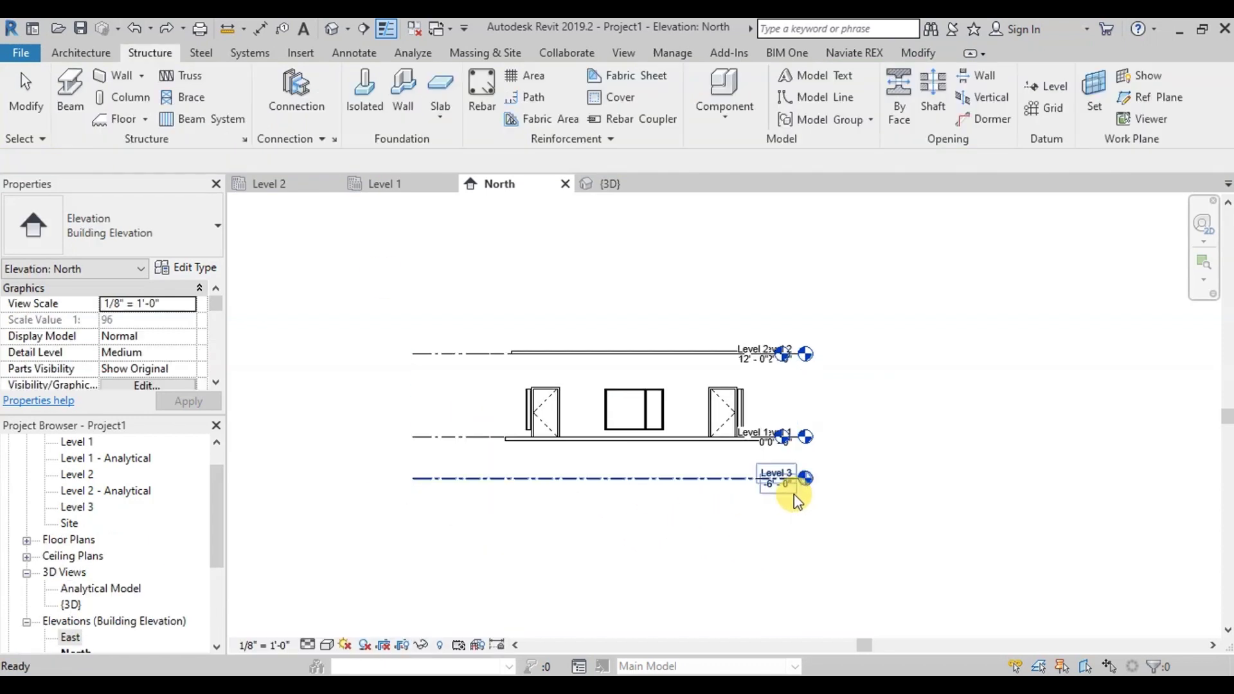
scroll(791, 495, up, 4)
double_click(748, 449)
text(T.)
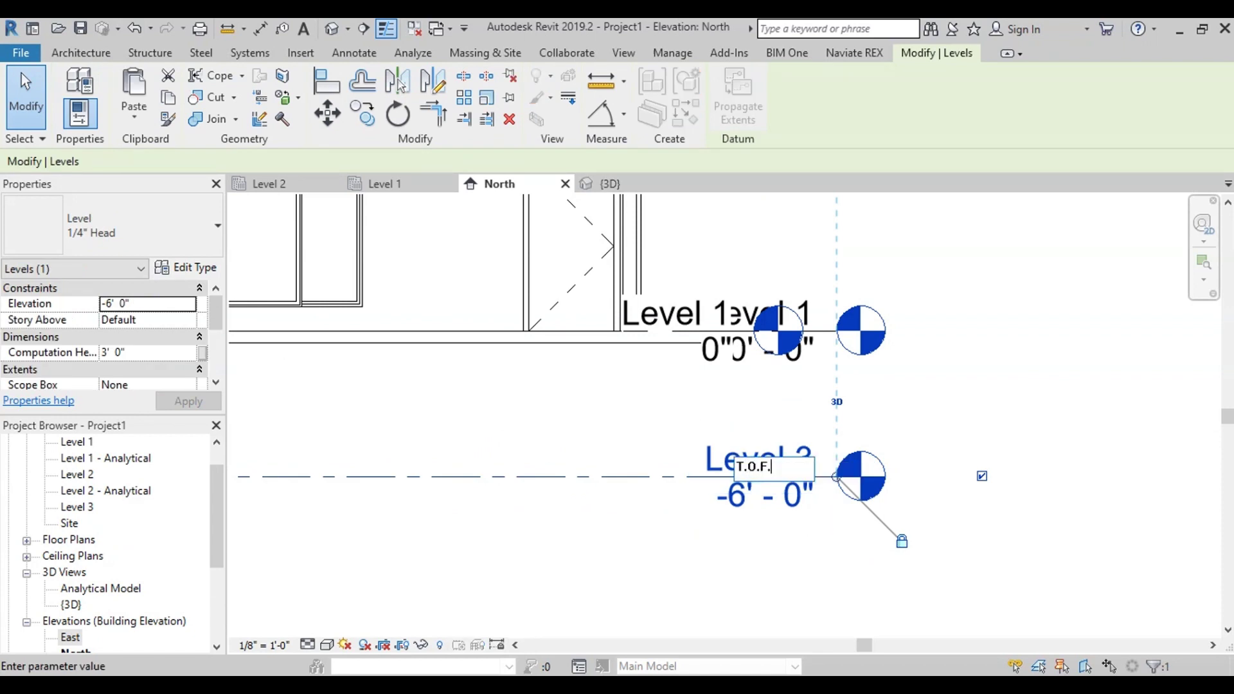
text(O.F.)
key(Return)
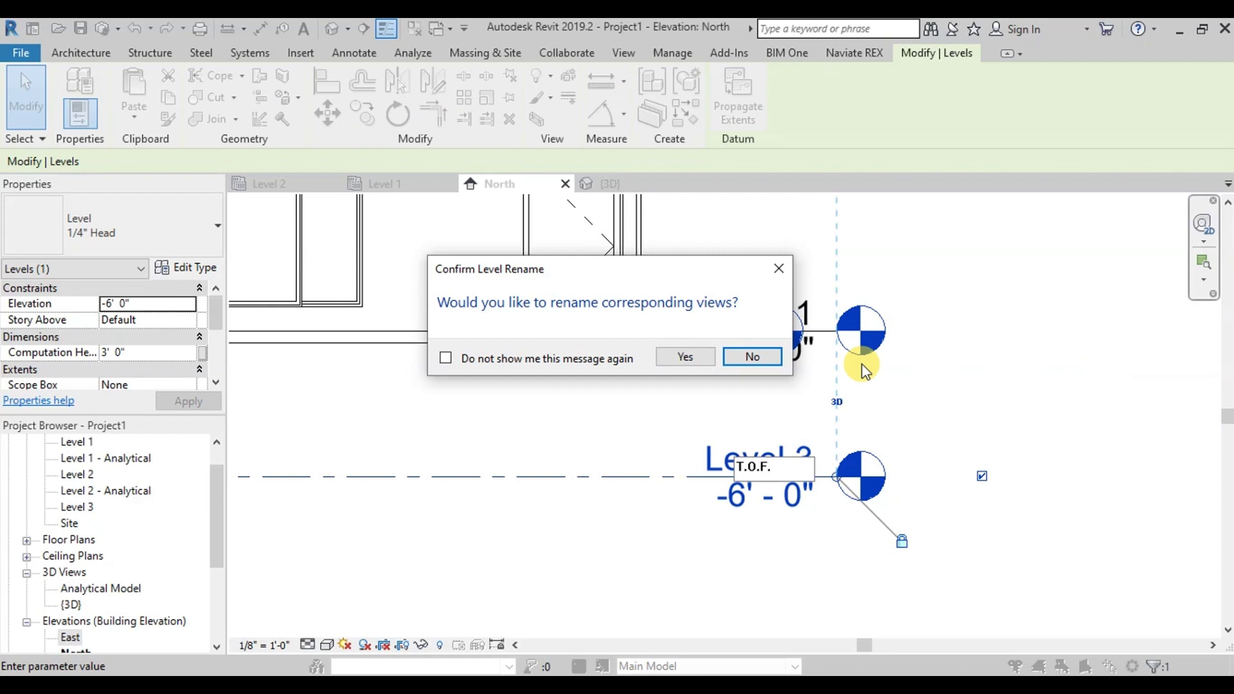
click(686, 357)
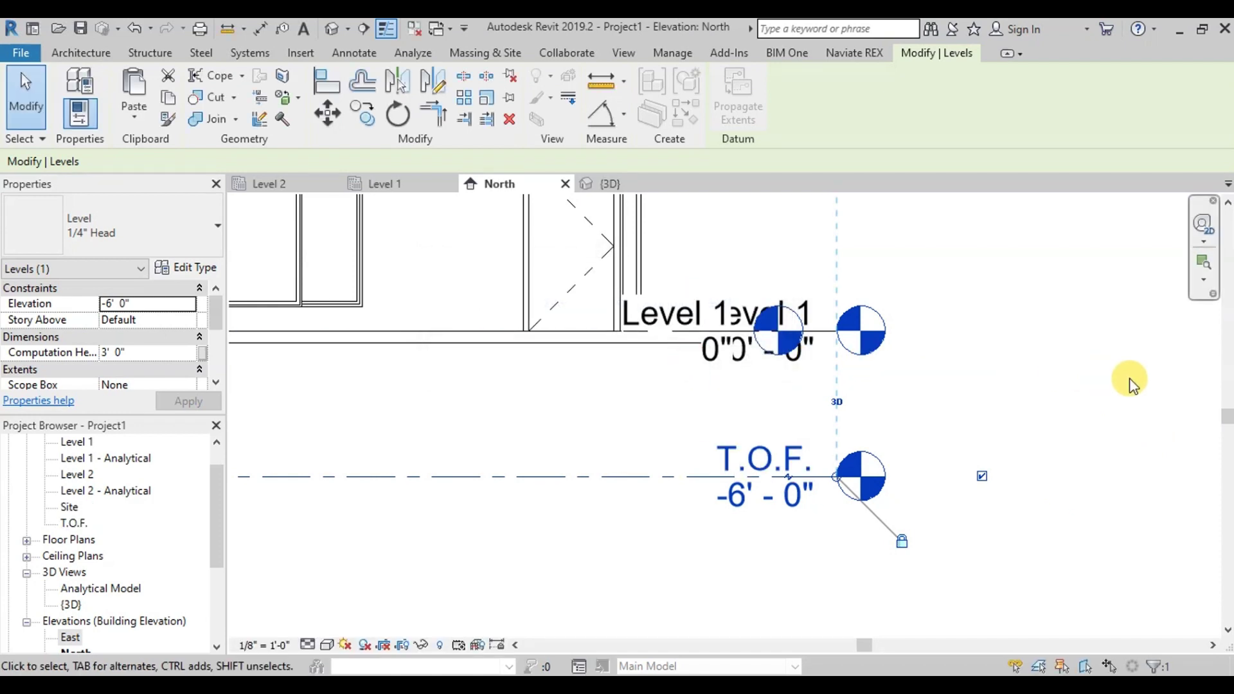
scroll(1128, 379, down, 3)
scroll(1021, 432, down, 4)
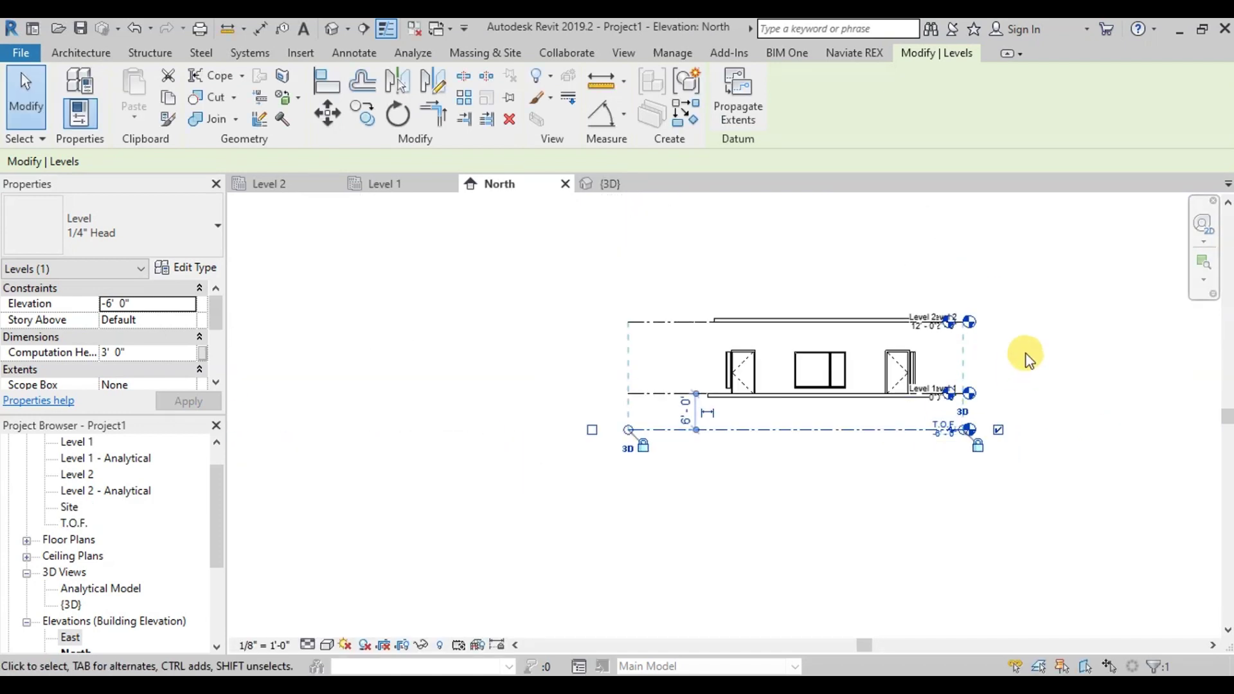
click(1035, 329)
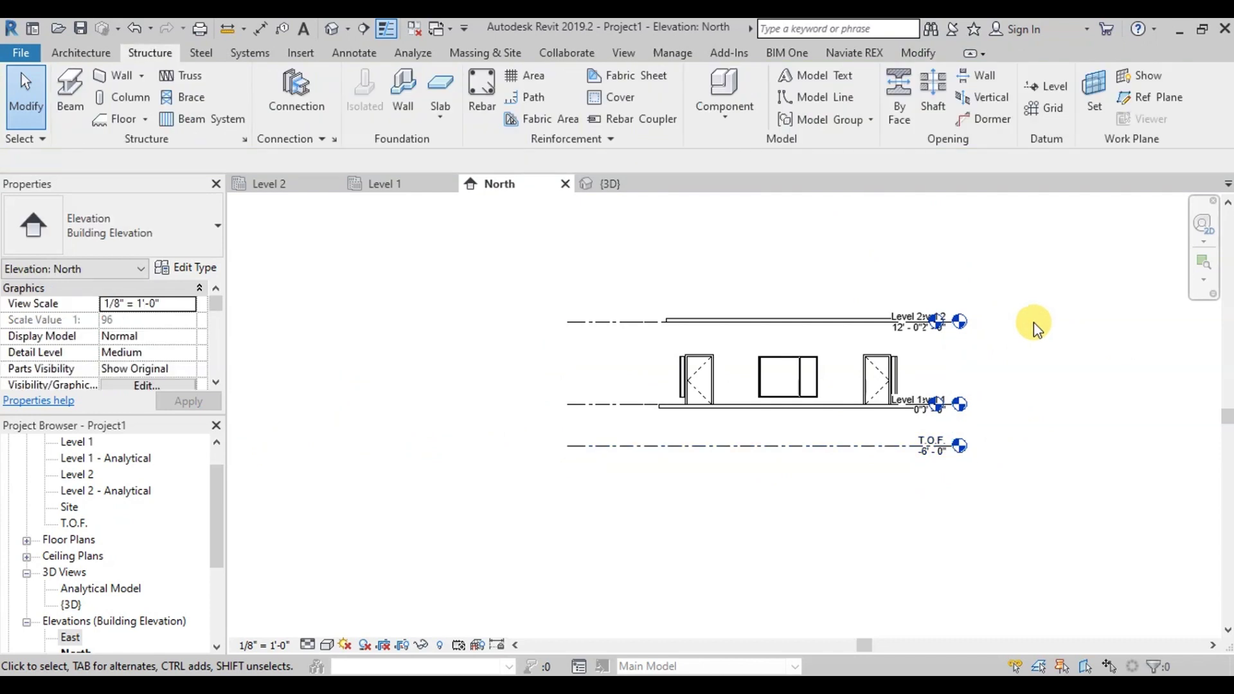
Step: Open the T.O.F. structural plan, then switch to the Level 1 plan view
double_click(74, 524)
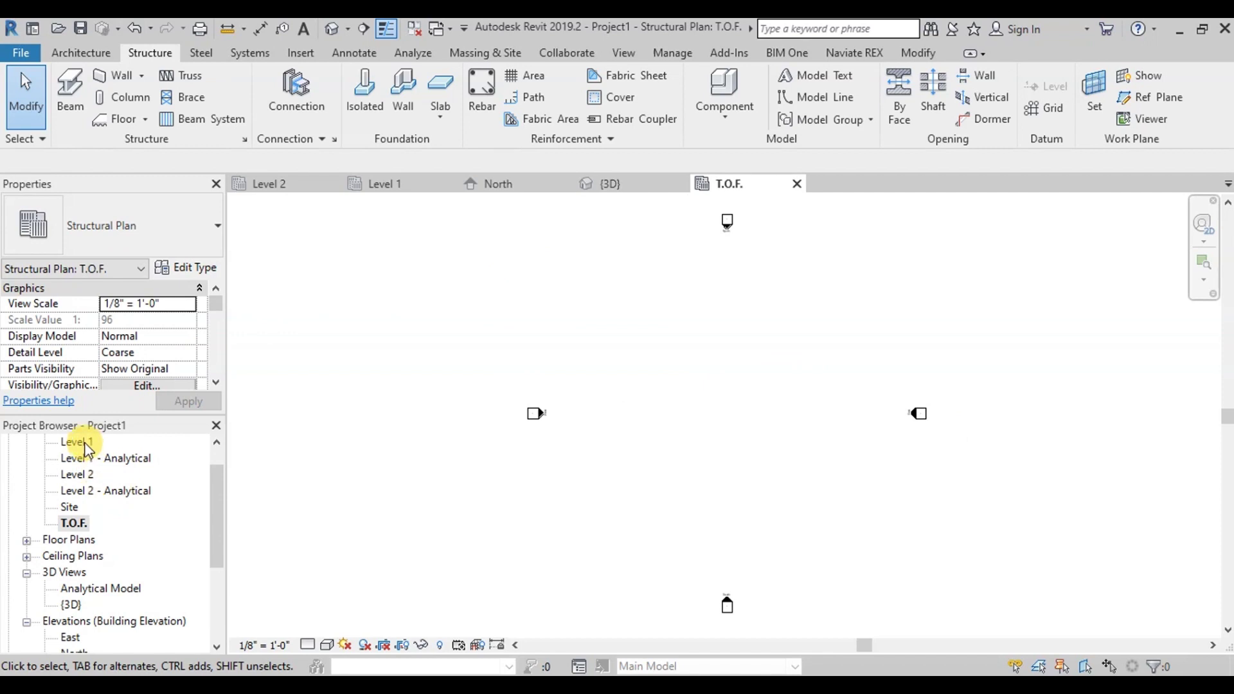
click(385, 185)
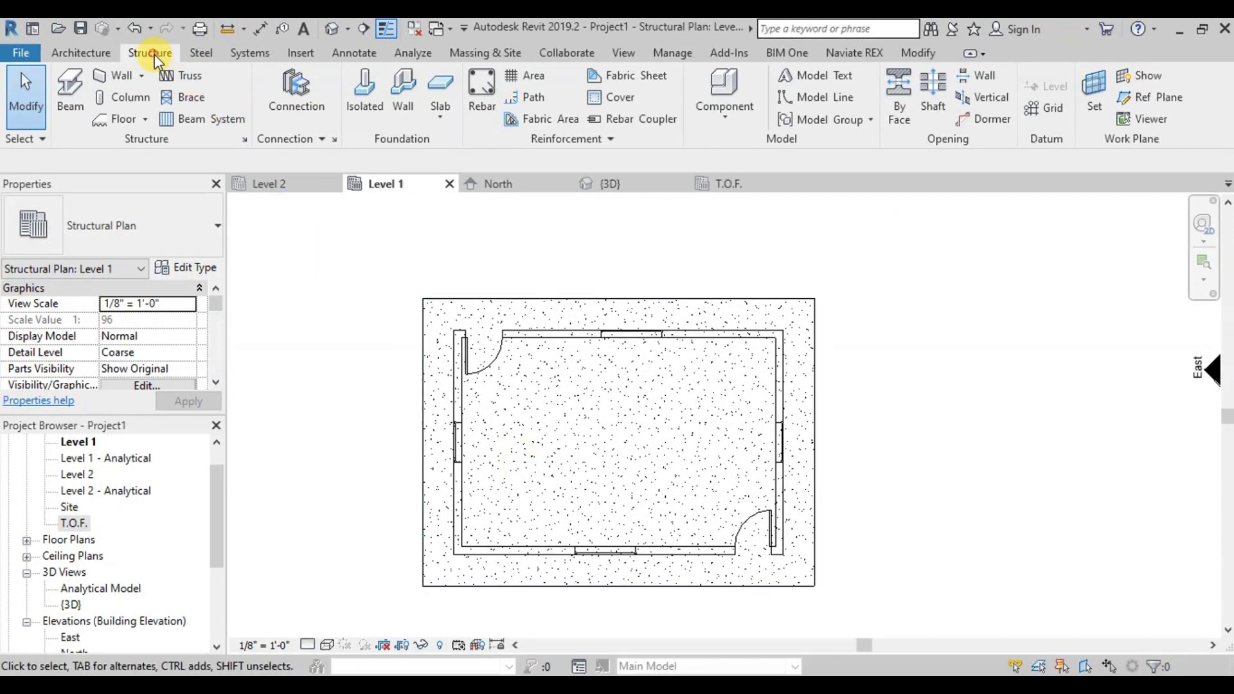
Step: Create grid 1 on the left wall edge and grid 2 on the right wall edge with Pick Lines
click(1047, 119)
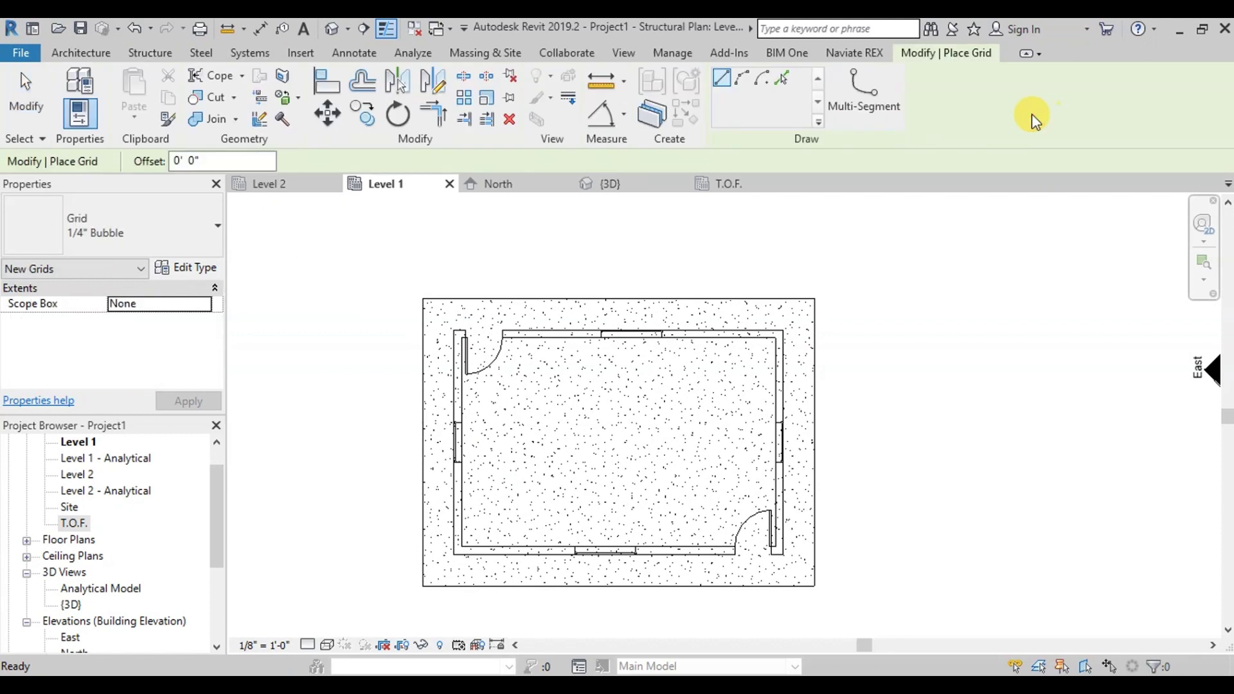
click(783, 80)
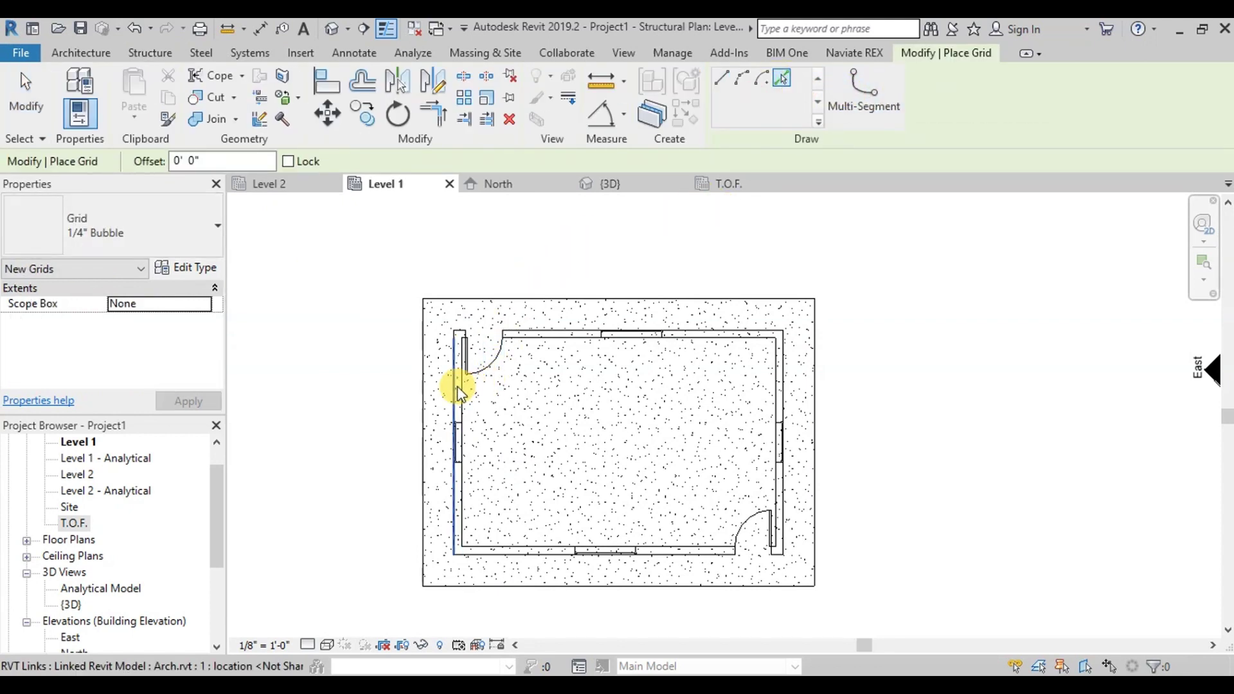
scroll(464, 390, up, 3)
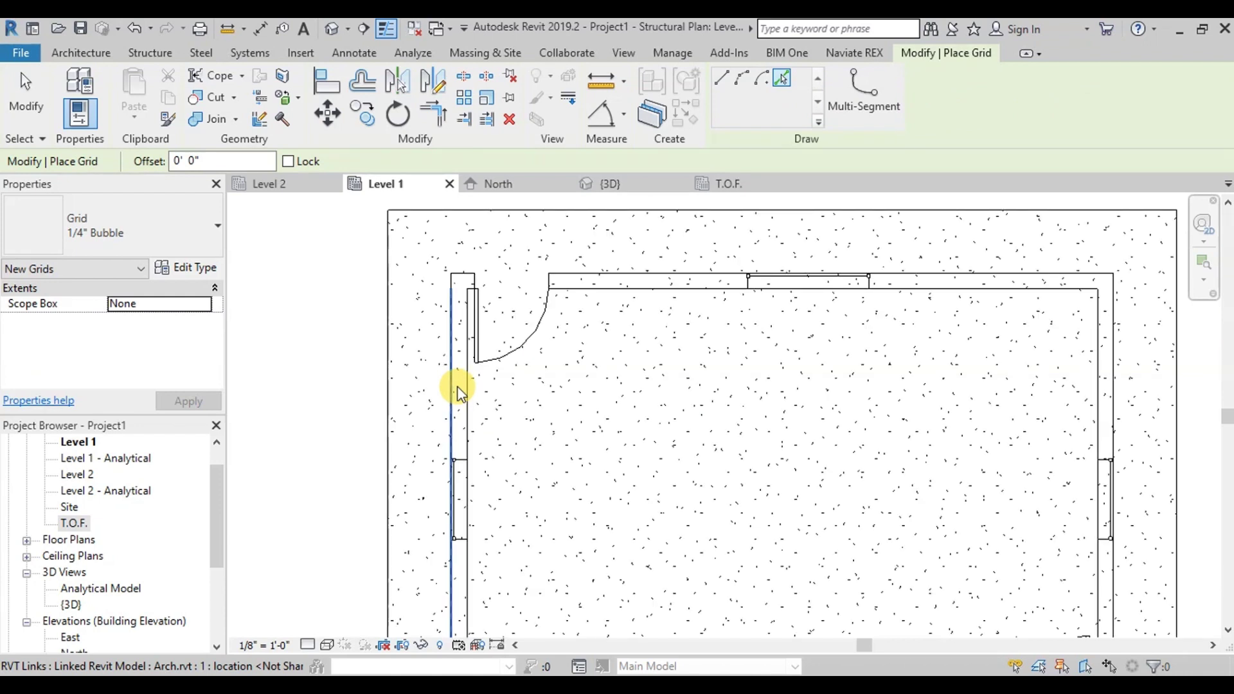
click(460, 392)
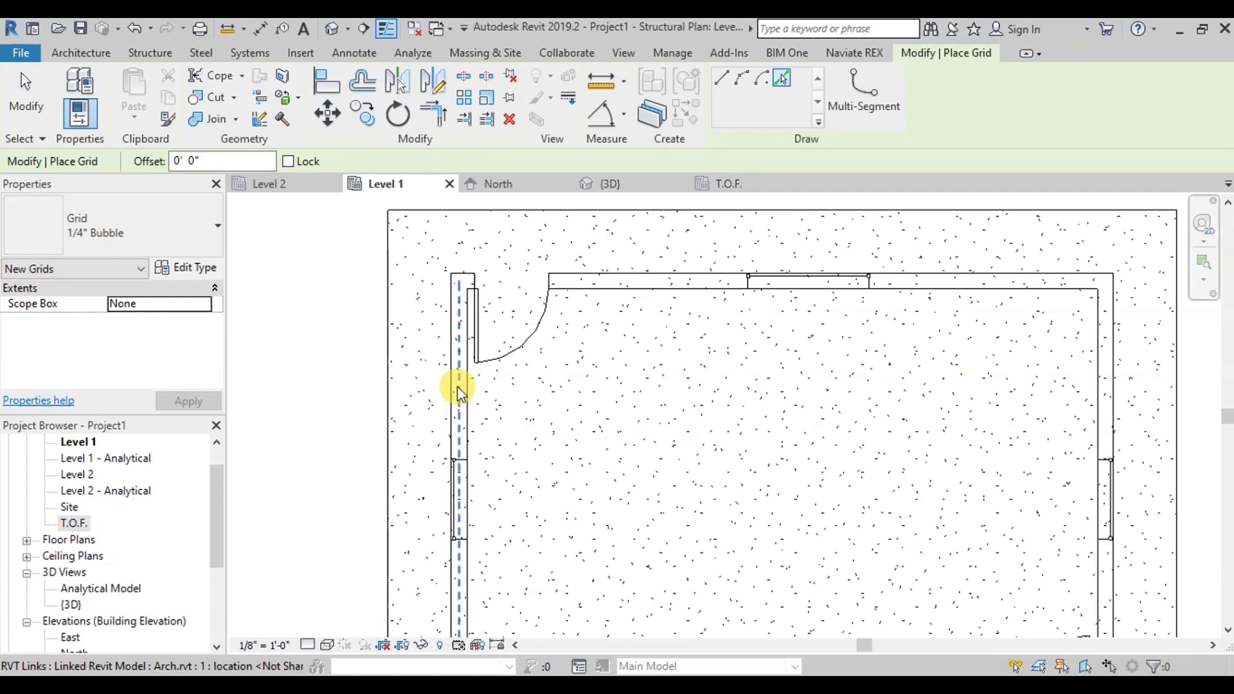
click(460, 392)
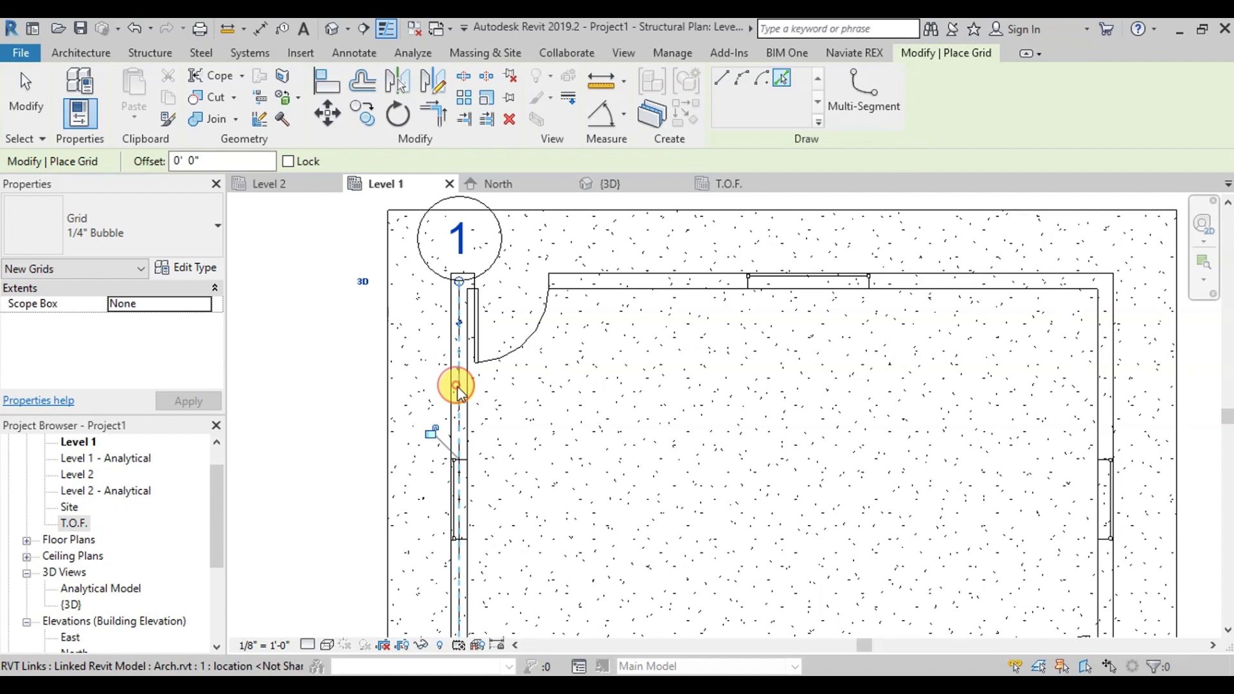
scroll(441, 320, down, 2)
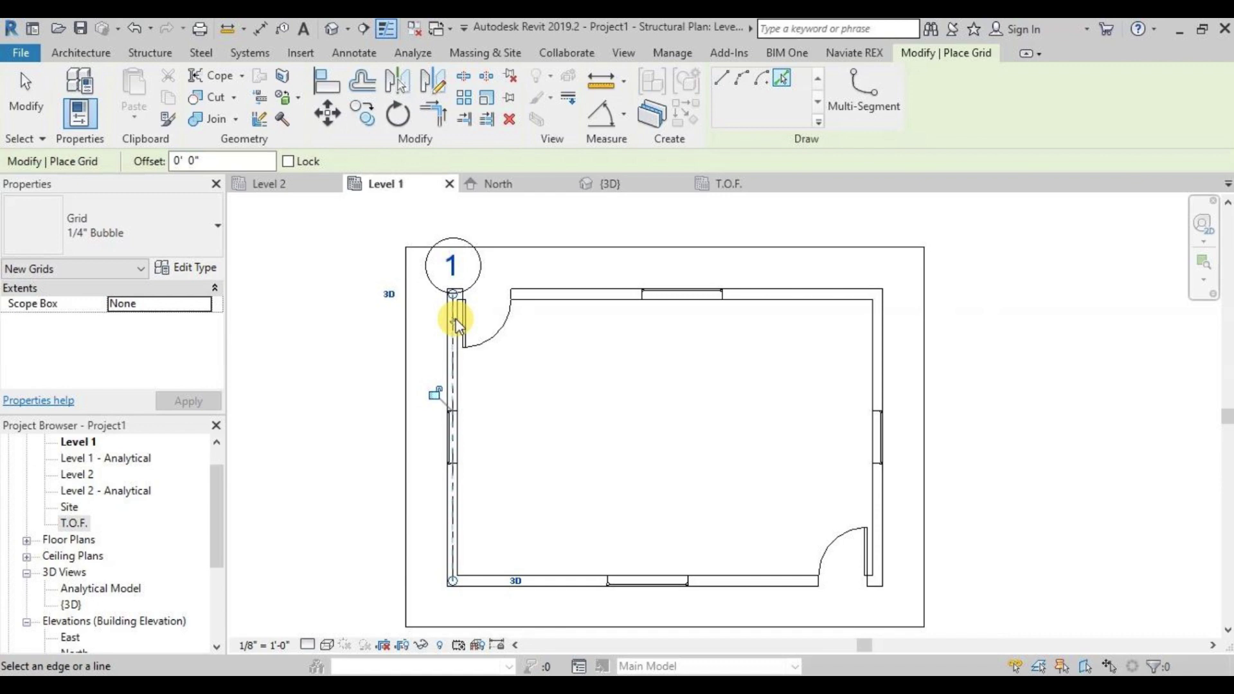
scroll(882, 352, up, 4)
click(883, 353)
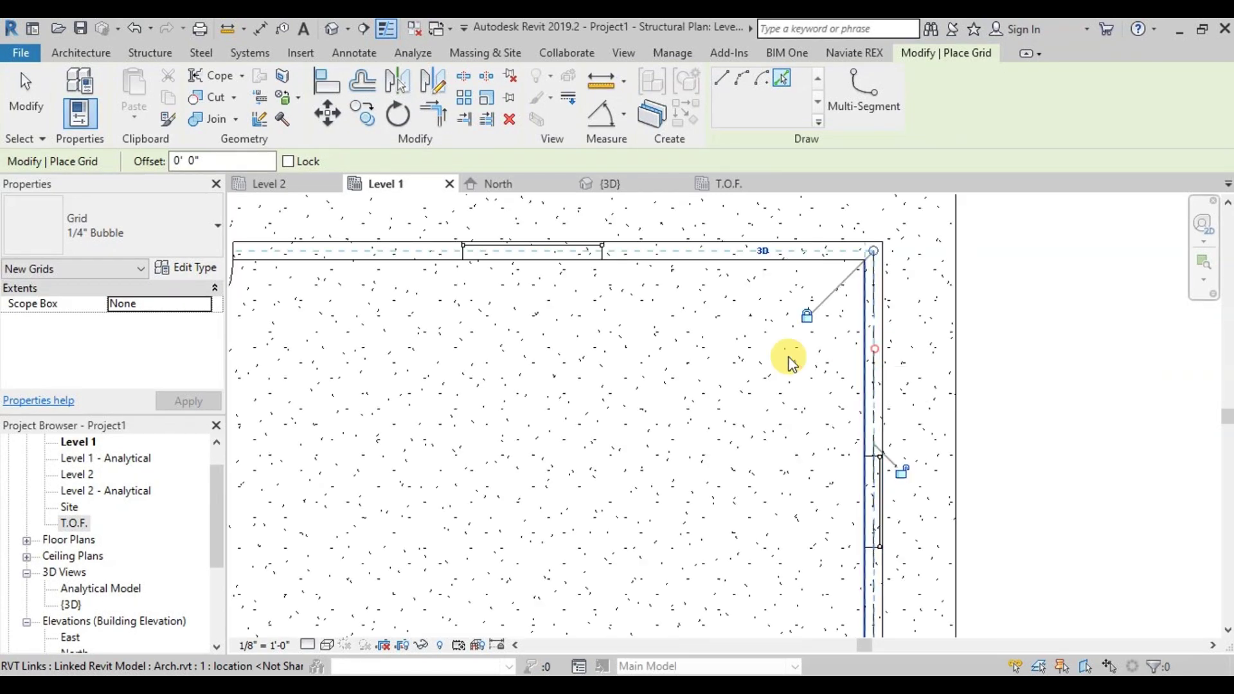
scroll(791, 355, down, 4)
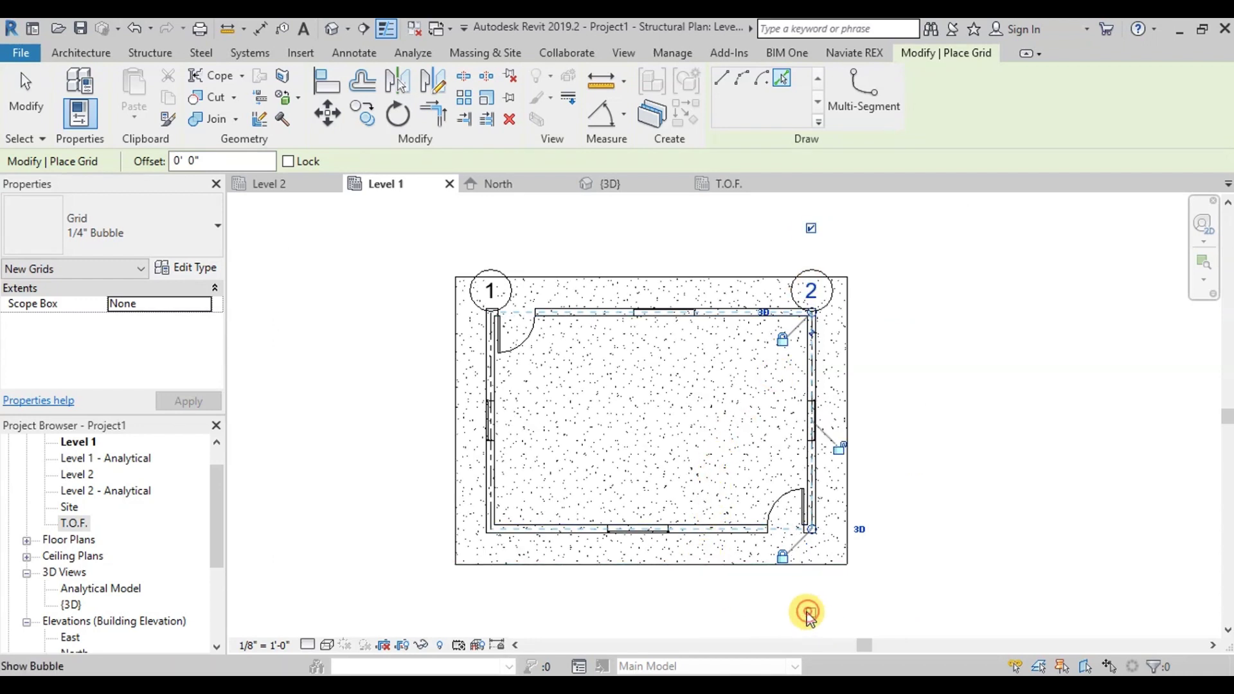
Step: Drag the grid 1 and 2 ends upward so their heads sit above the top wall
key(Escape)
key(Escape)
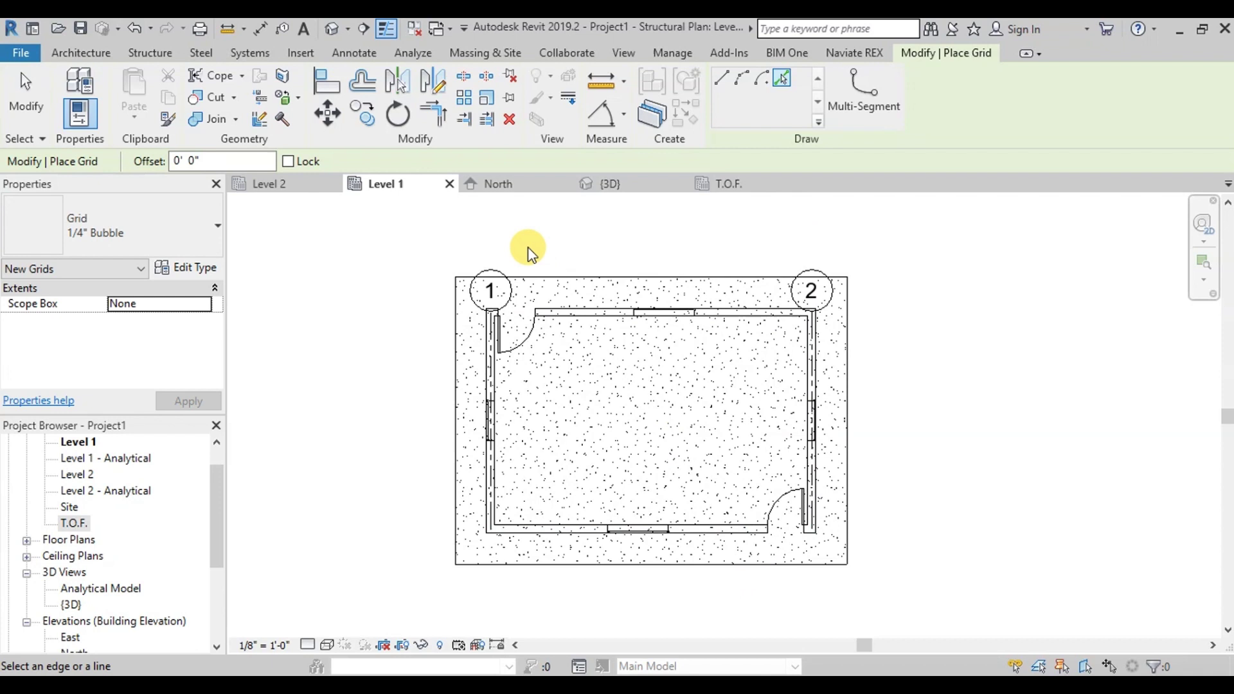
click(493, 277)
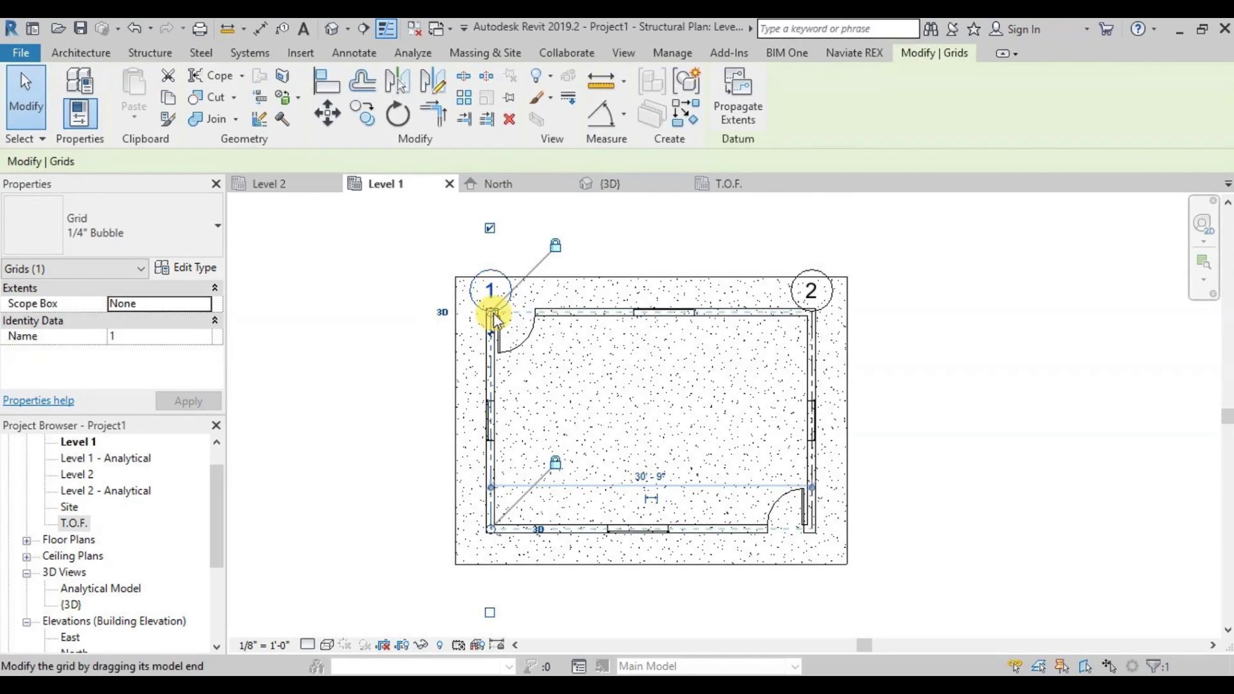
mouse_move(494, 319)
mouse_down()
mouse_move(476, 241)
mouse_move(490, 237)
mouse_up()
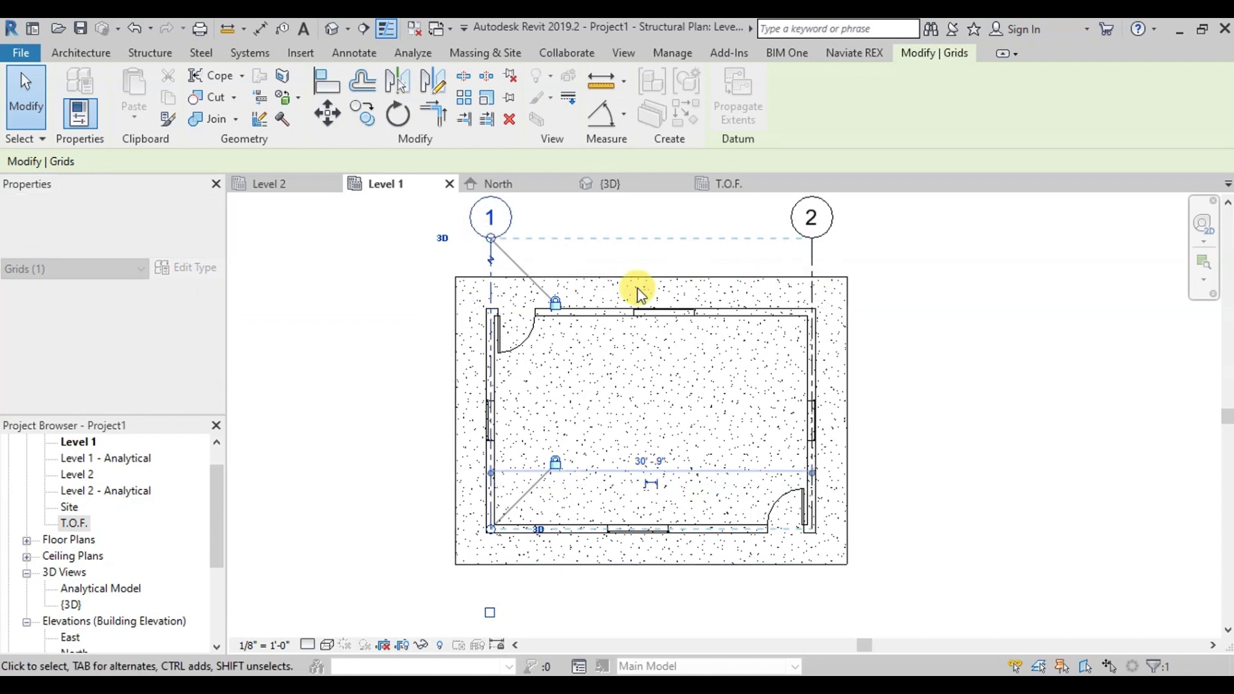
scroll(694, 257, down, 2)
click(693, 258)
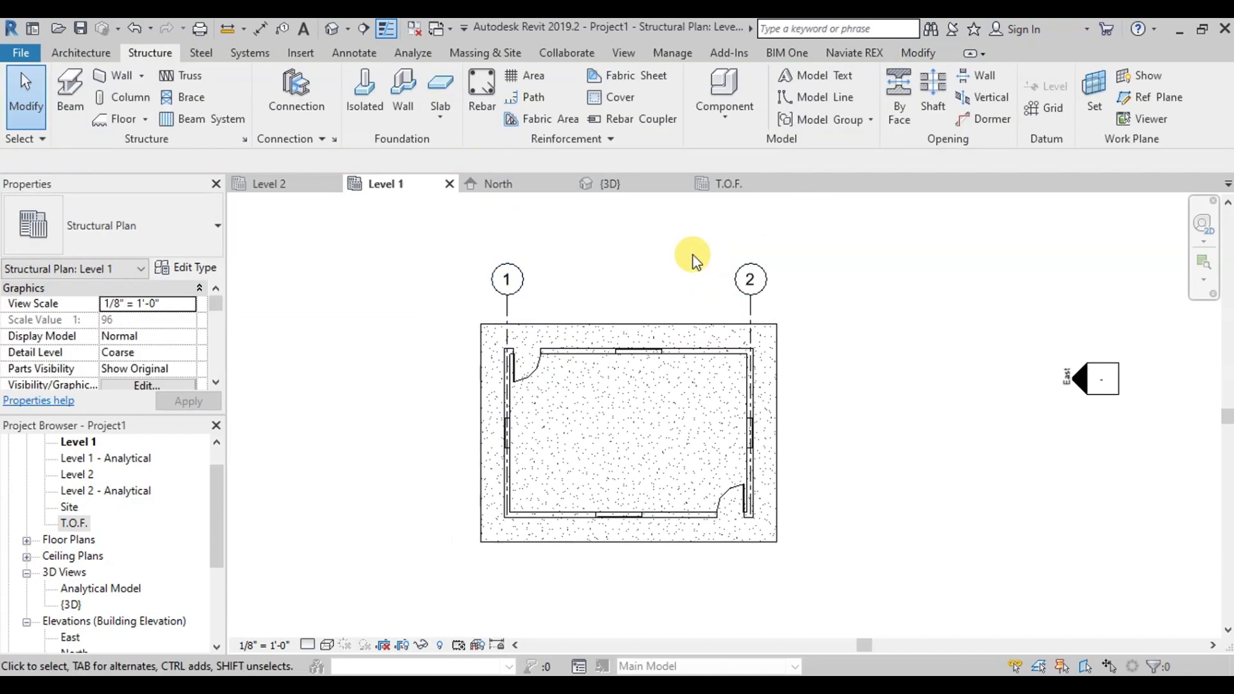
Step: Draw vertical grids 3 and 4 between grids 1 and 2
click(1046, 116)
click(782, 79)
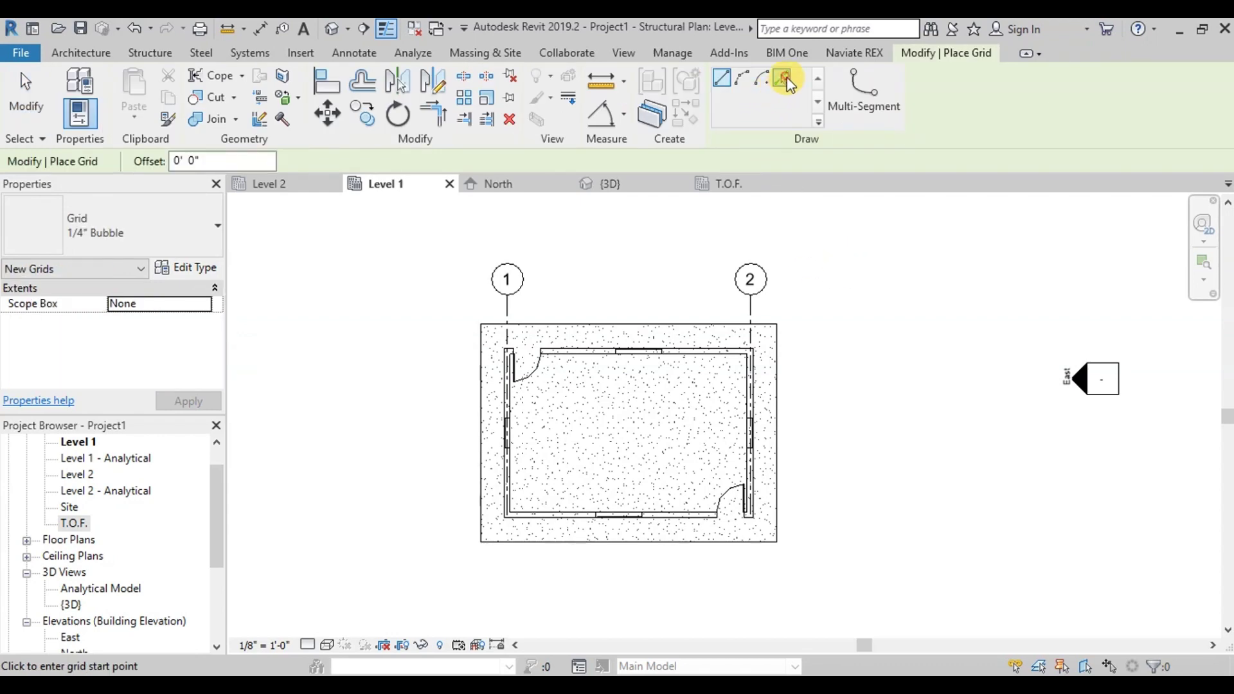
key(l)
key(i)
click(570, 556)
click(571, 264)
click(683, 558)
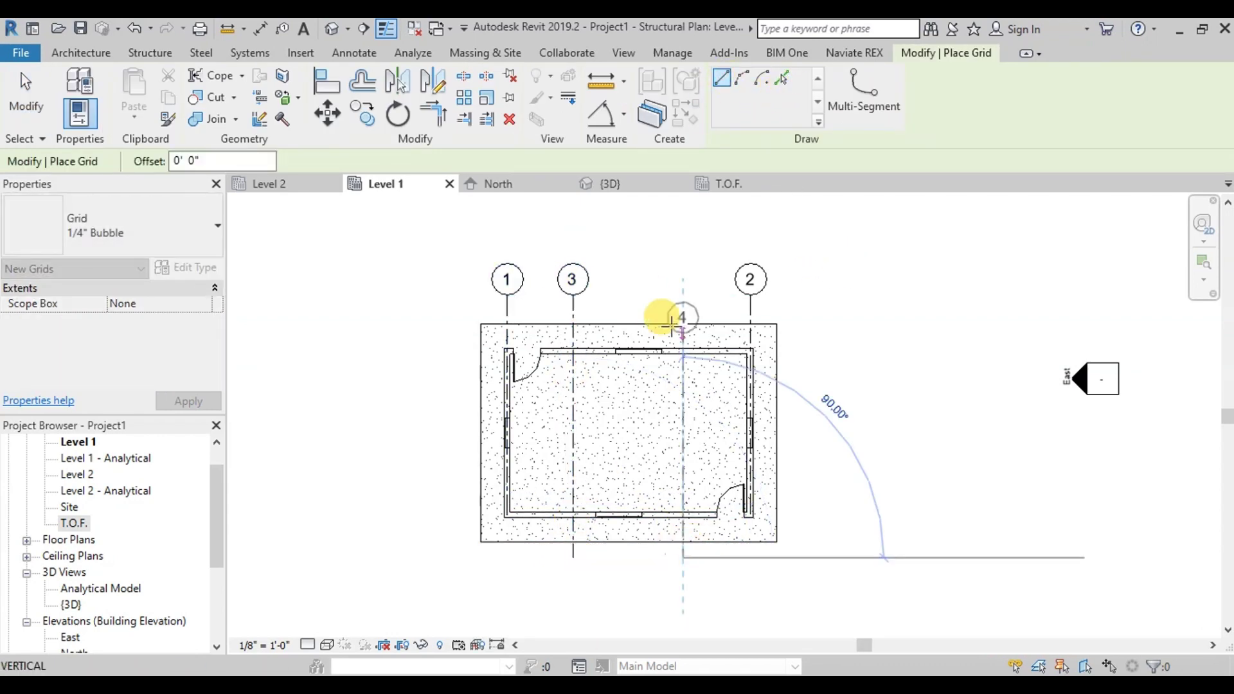
click(675, 322)
key(Escape)
key(Escape)
click(570, 552)
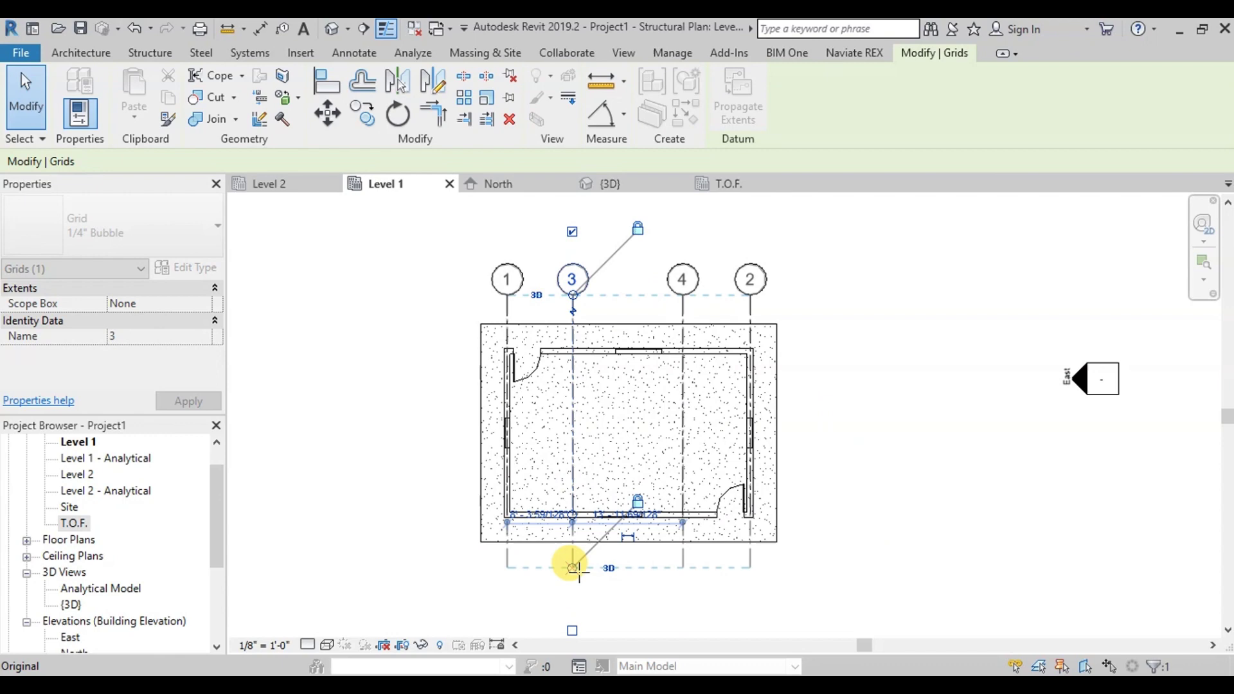
Step: Place an aligned dimension across grids 1, 3, 4 and 2 and toggle it to EQ
key(Escape)
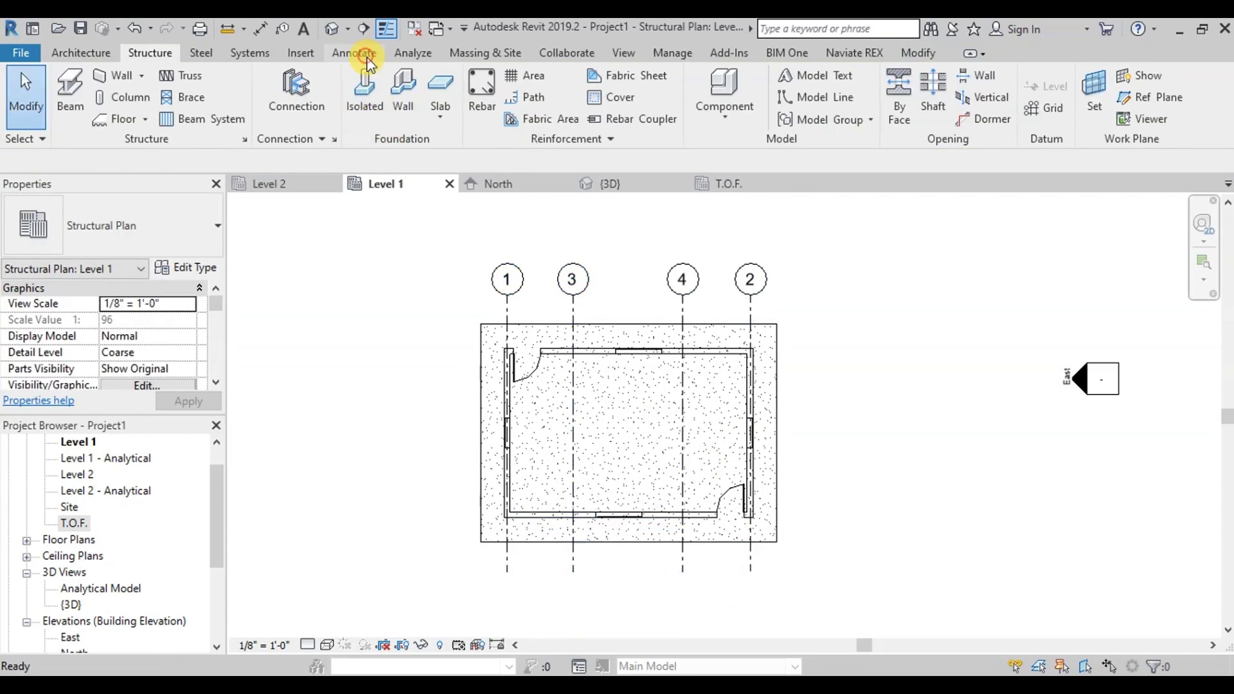
click(86, 90)
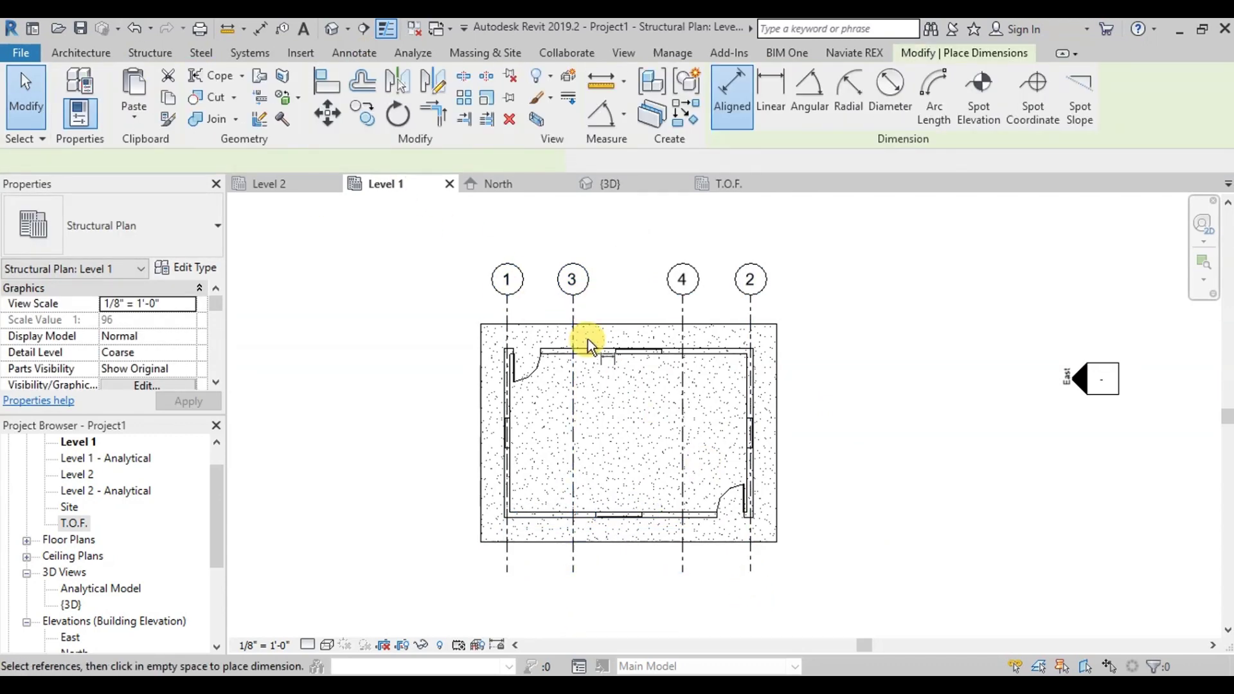
click(508, 310)
click(576, 311)
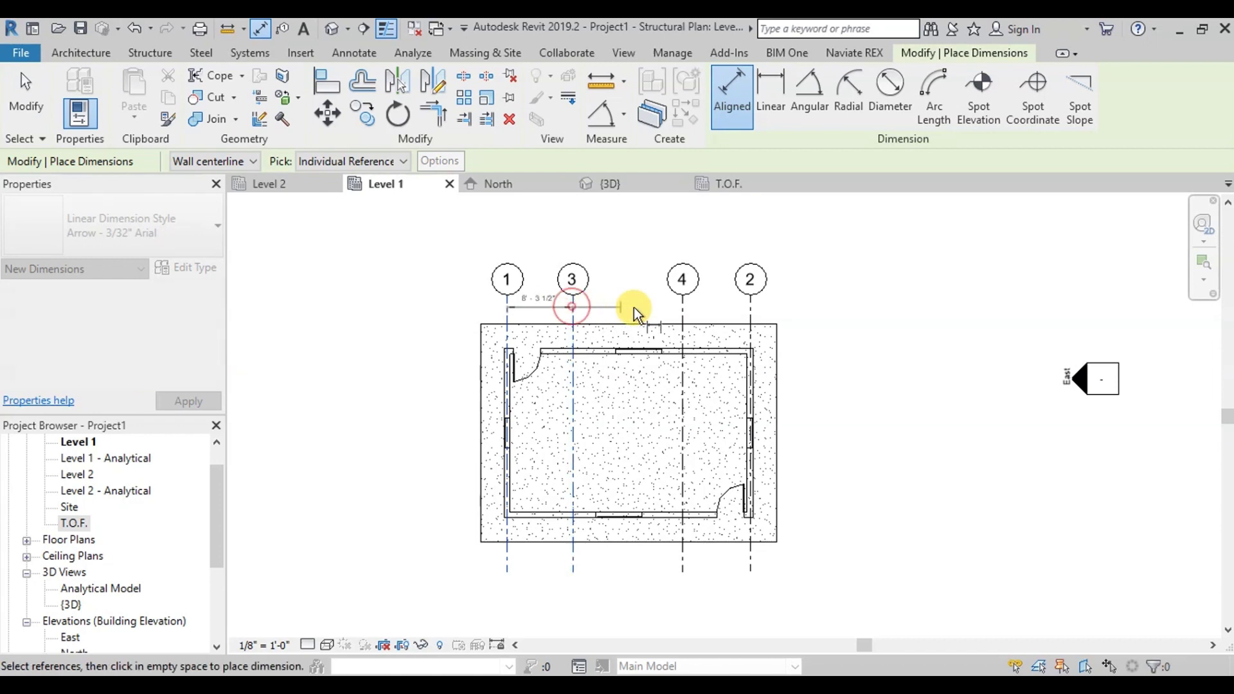
click(684, 311)
click(748, 313)
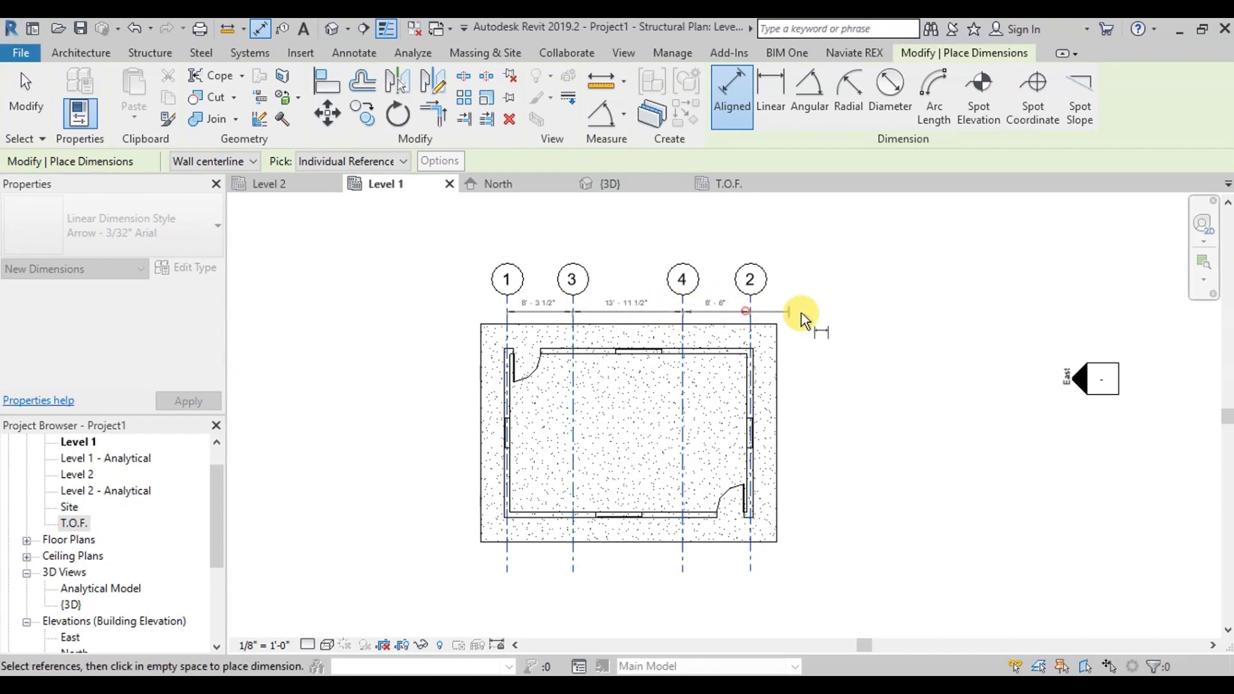
click(822, 312)
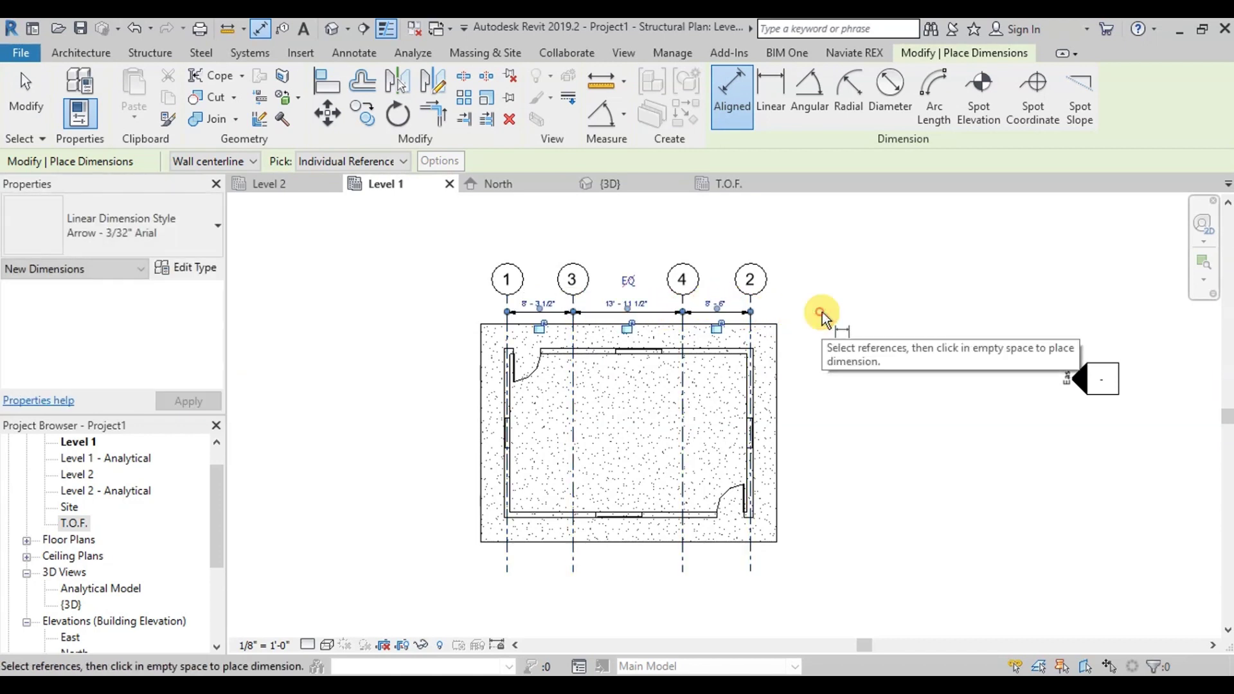
click(634, 283)
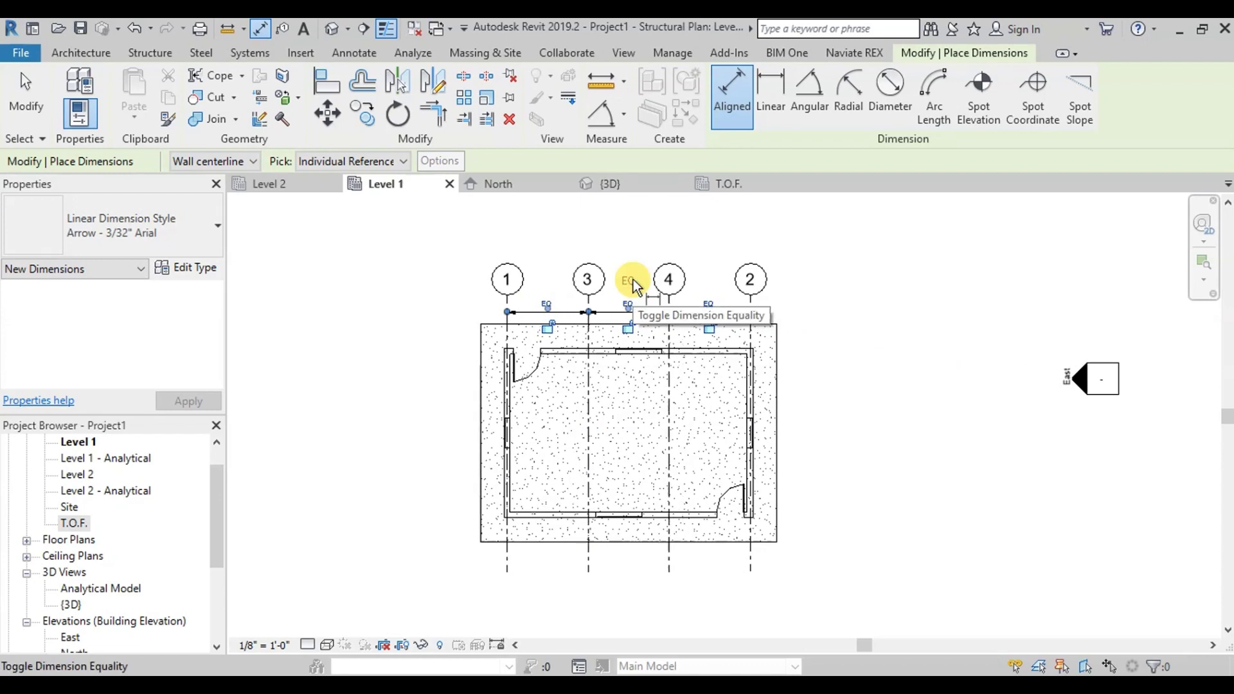
scroll(583, 307, up, 3)
key(Escape)
key(Escape)
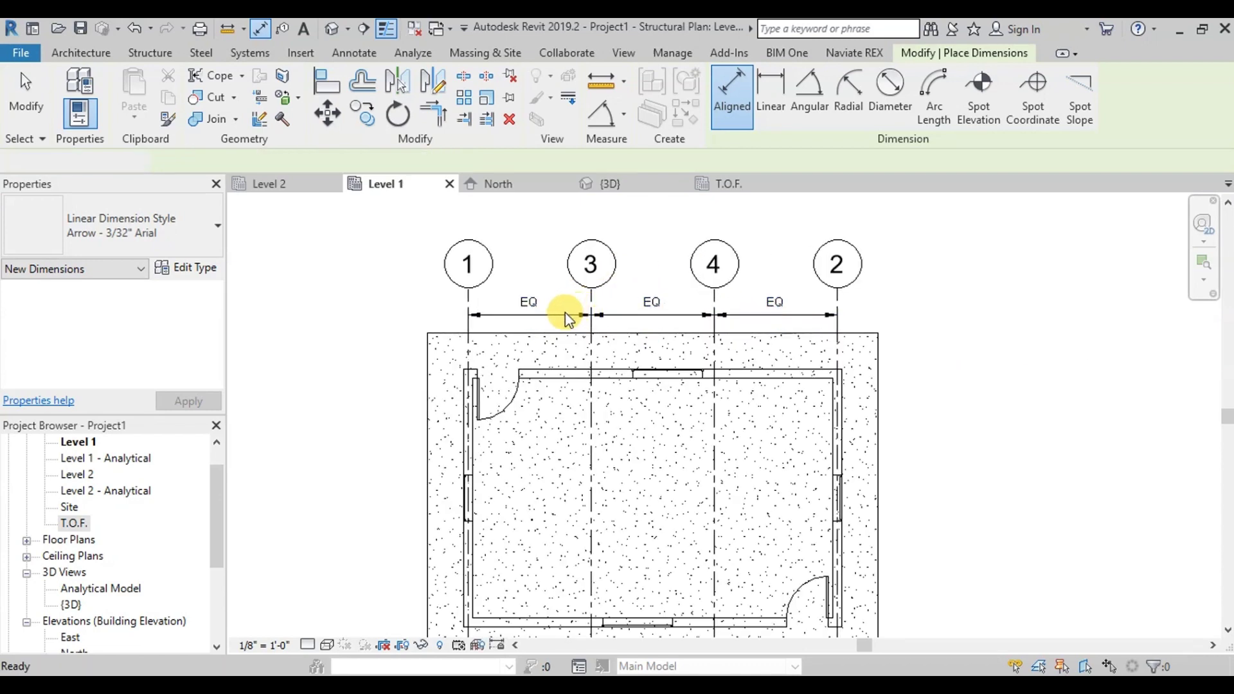
Step: Set the dimension's Equality Display to Value so the bays read 10' - 3"
click(565, 315)
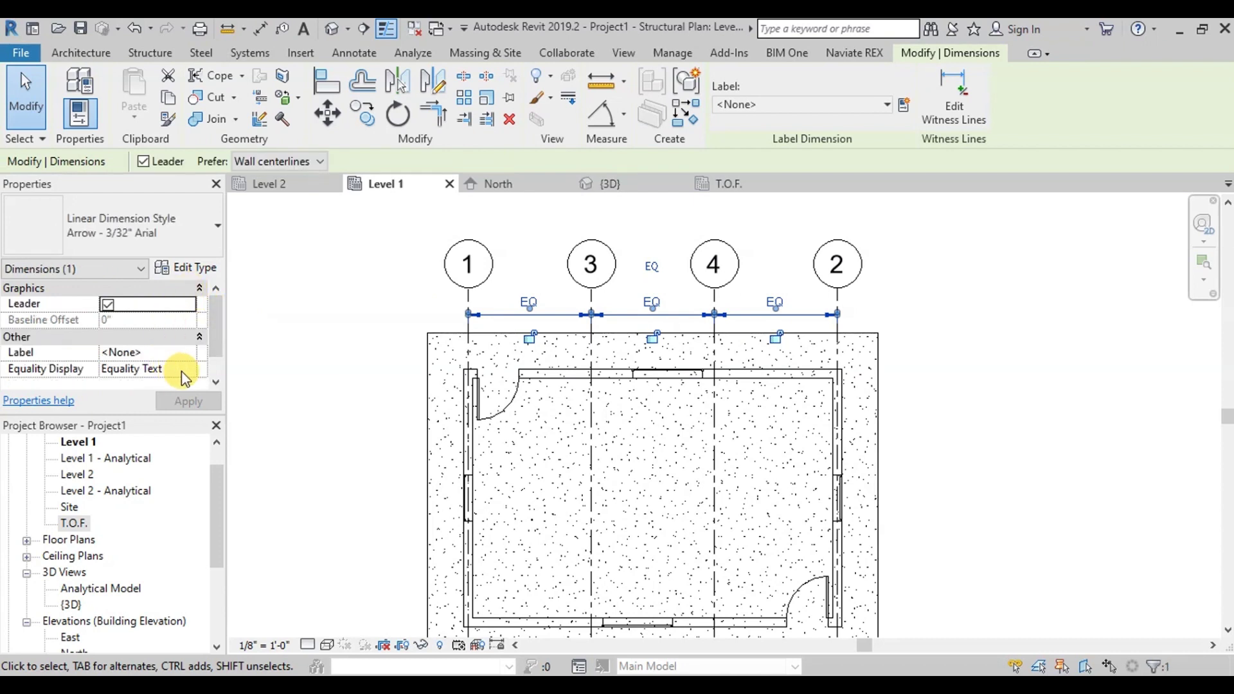
click(182, 372)
click(185, 370)
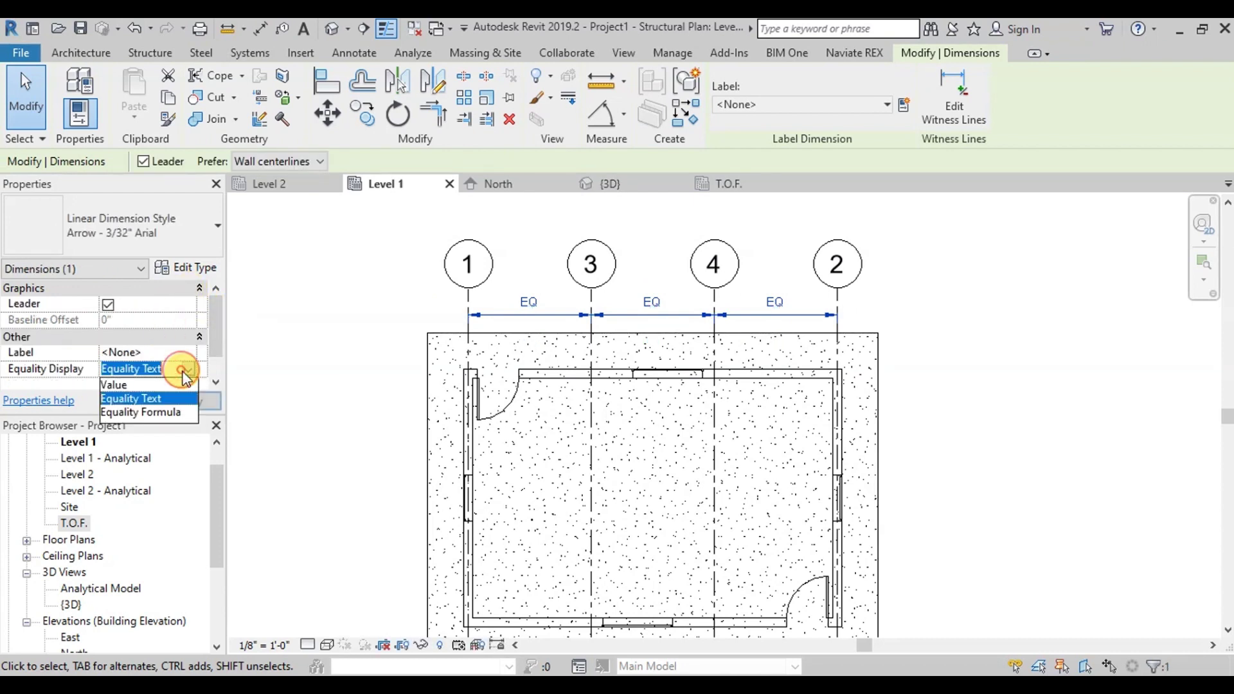
click(115, 385)
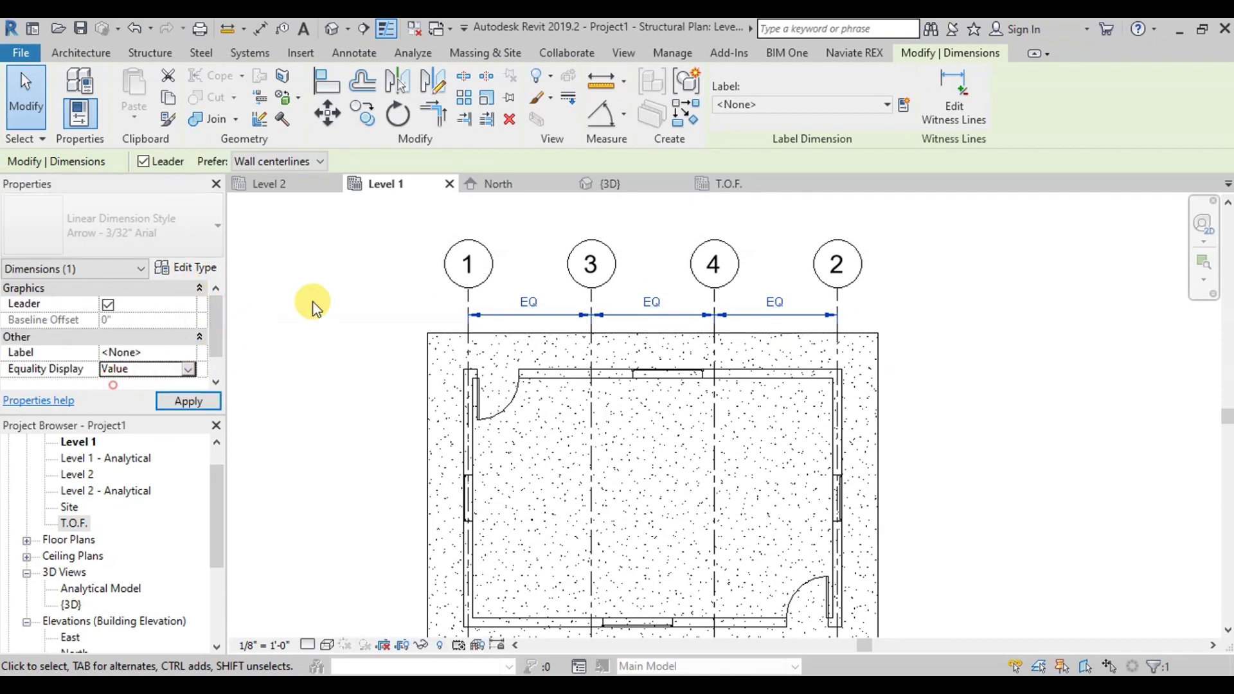
click(353, 257)
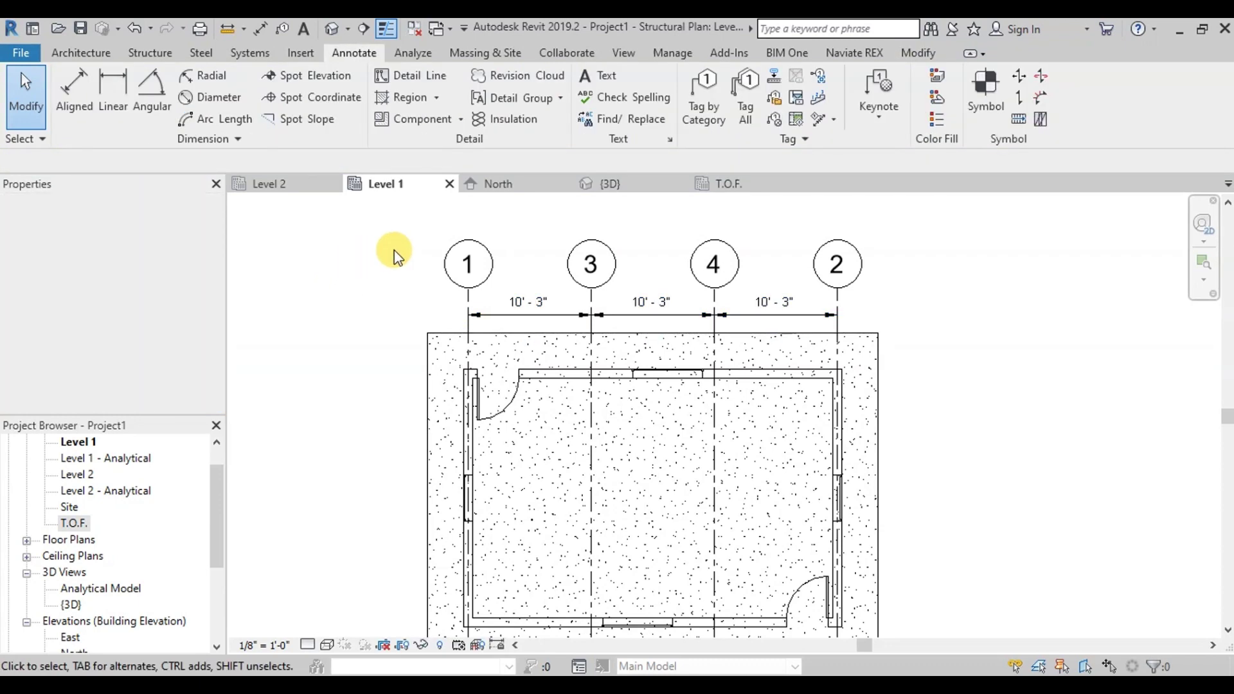
Step: Renumber the grid bubbles so they read 1, 2, 3, 4 from left to right
double_click(837, 265)
text(5)
click(984, 267)
double_click(591, 265)
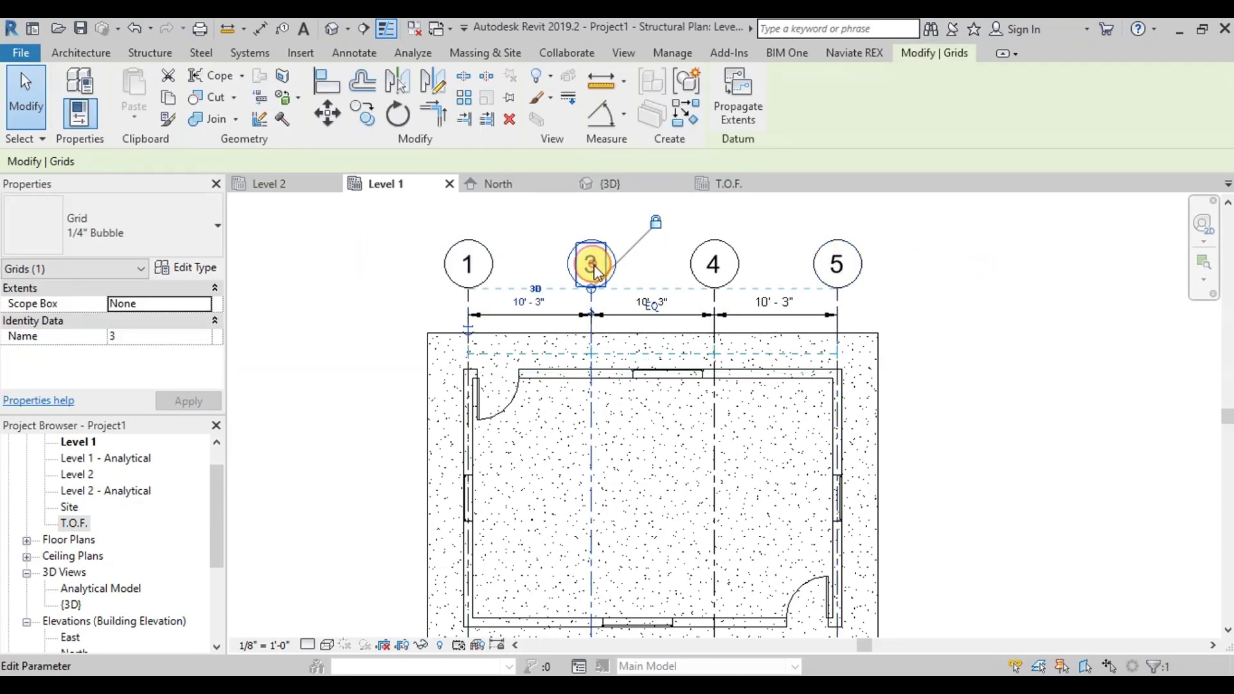
text(2)
click(956, 297)
double_click(714, 265)
text(3)
double_click(837, 265)
click(150, 53)
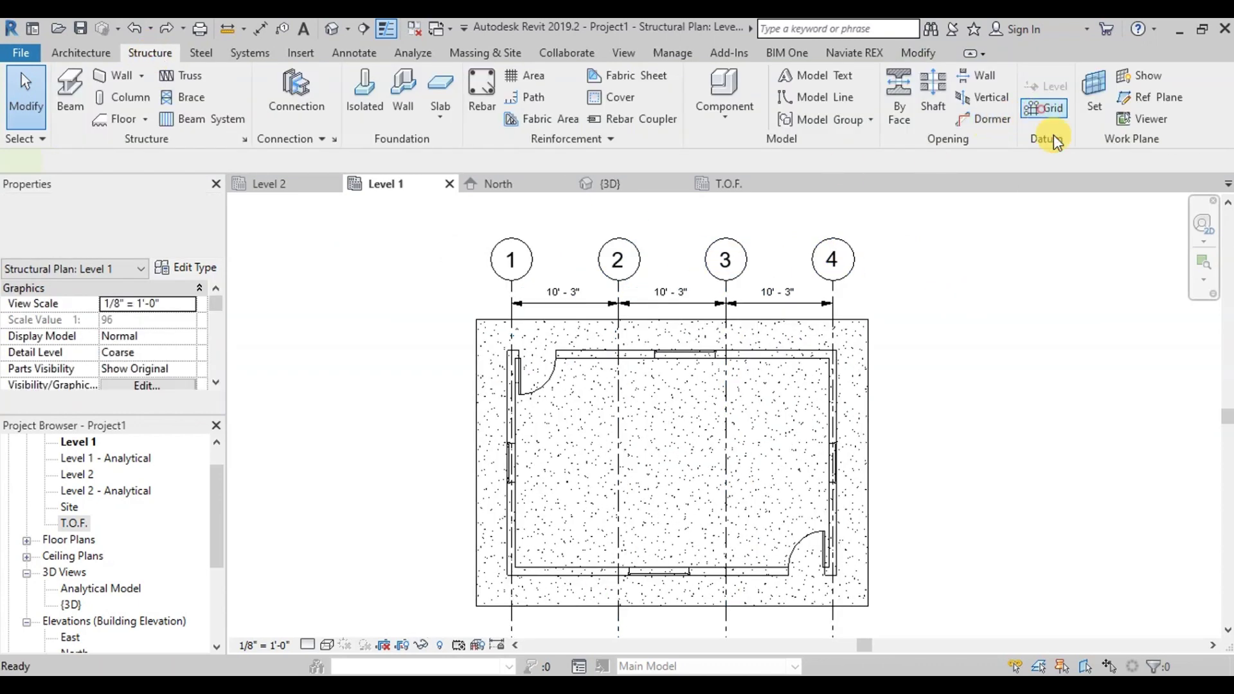
Step: Pick the top wall to create a horizontal grid and rename its bubble to A
click(1045, 108)
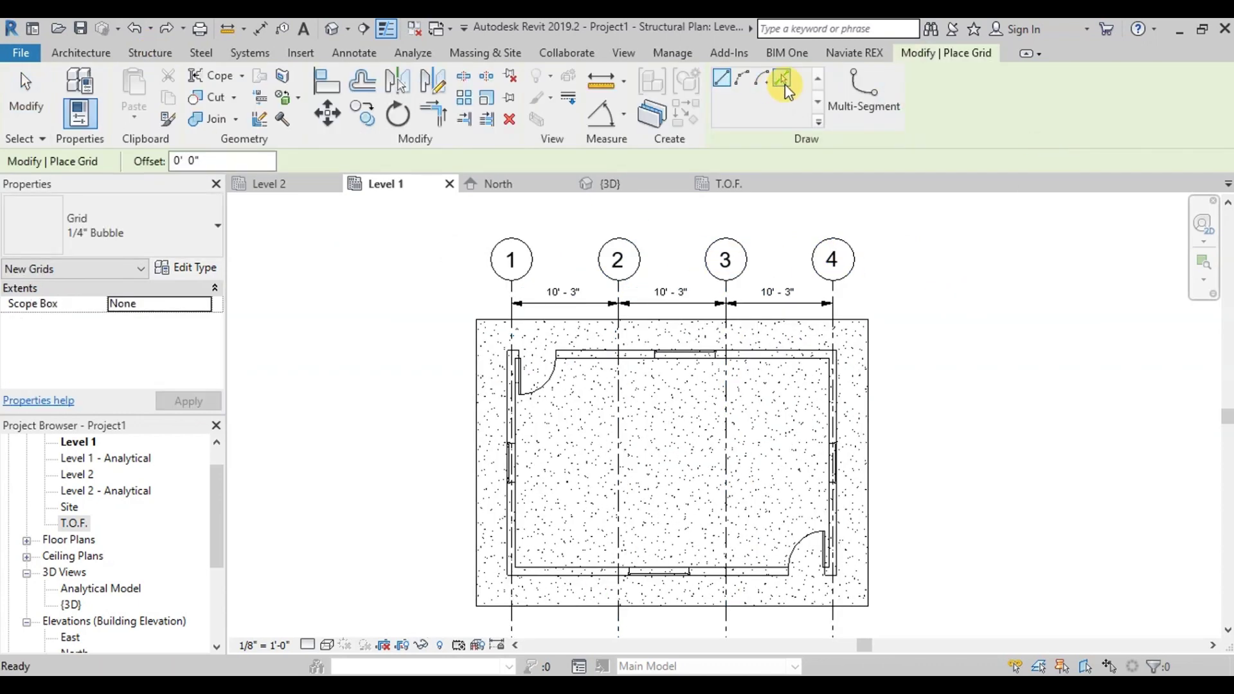
click(780, 78)
scroll(579, 356, up, 4)
click(570, 362)
scroll(574, 353, down, 4)
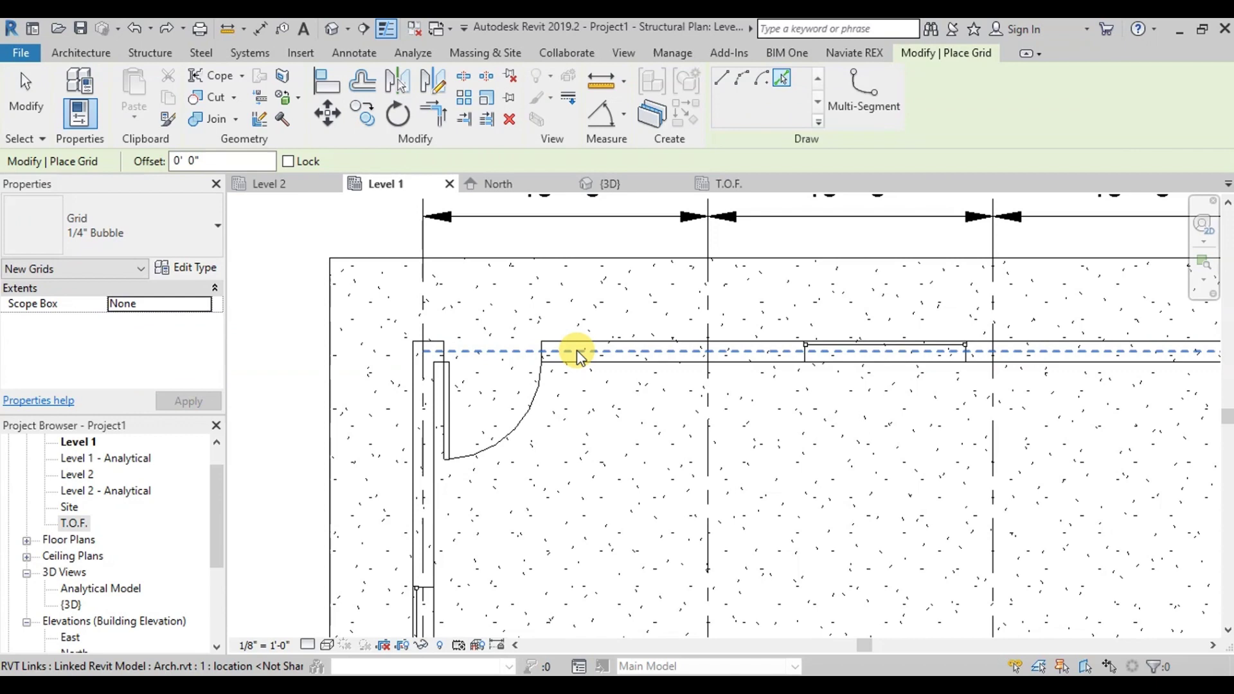
scroll(861, 356, up, 1)
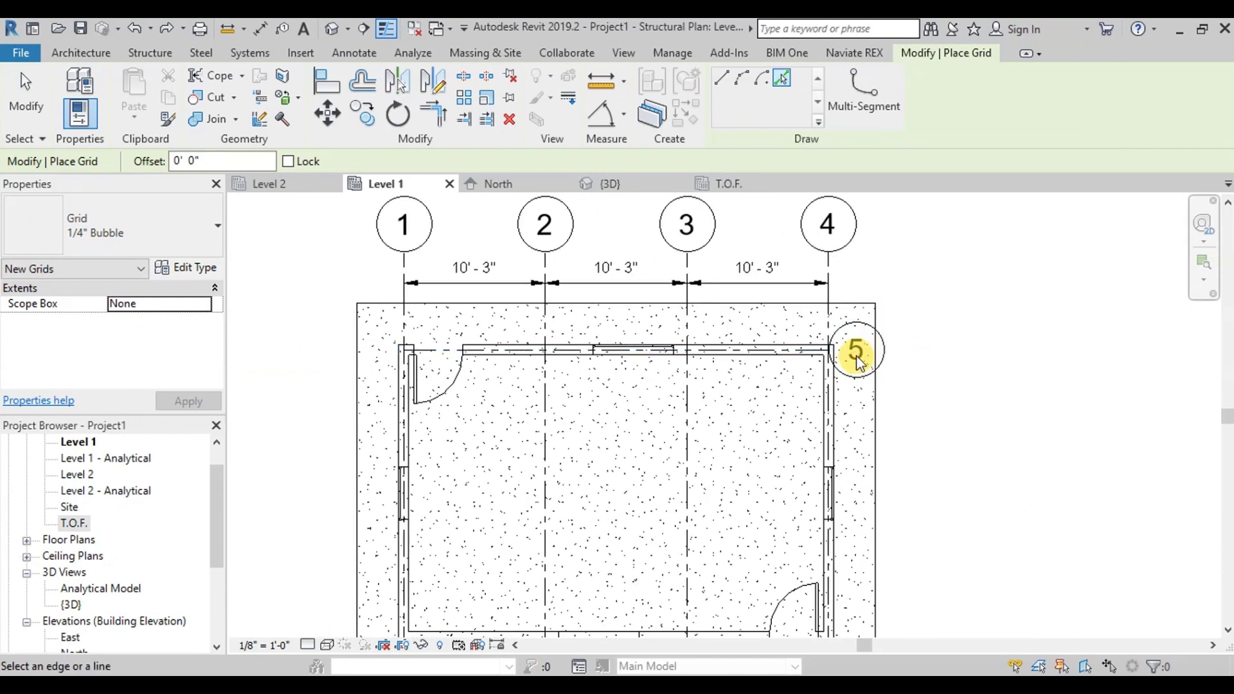
key(Escape)
click(858, 350)
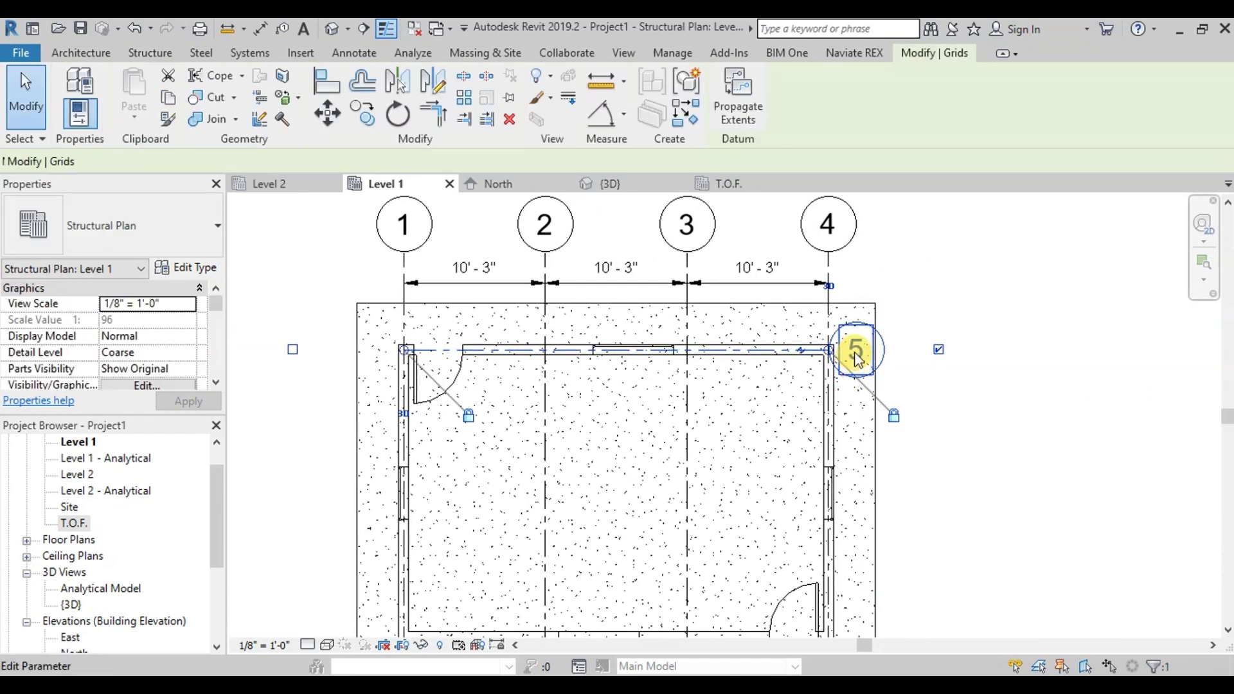
click(855, 351)
click(1019, 383)
scroll(901, 253, down, 3)
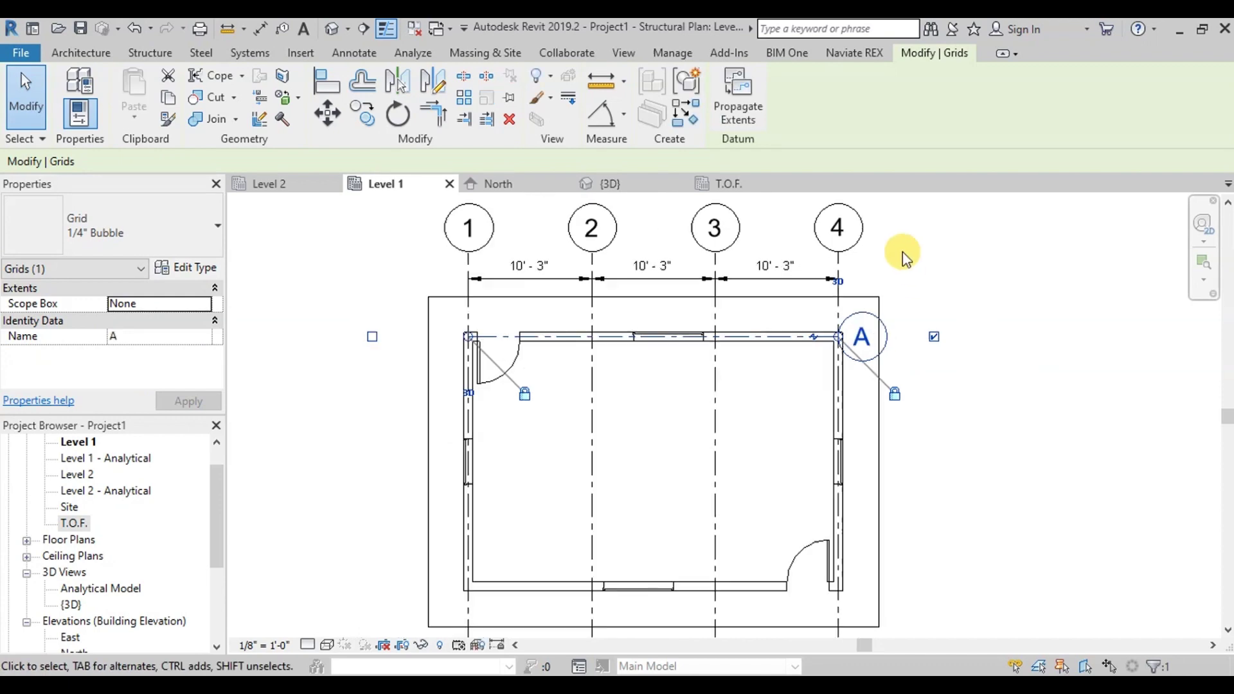
Step: Pick the bottom wall to create grid B
click(912, 364)
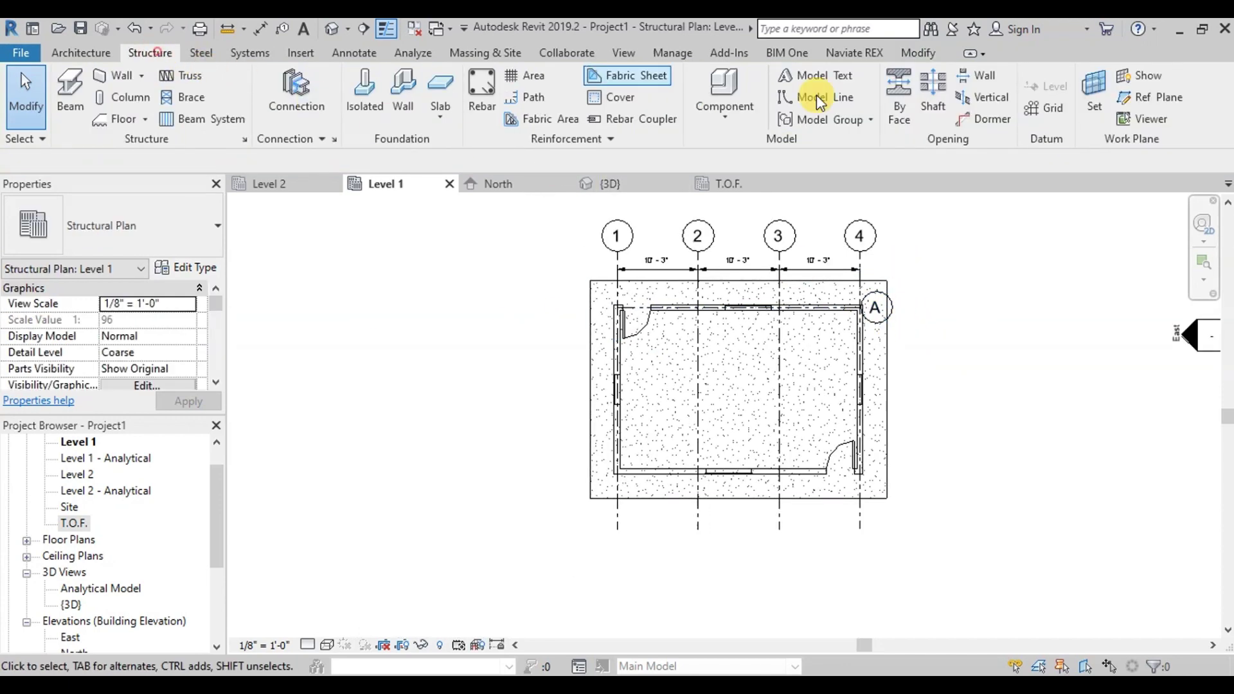
click(1044, 107)
click(783, 84)
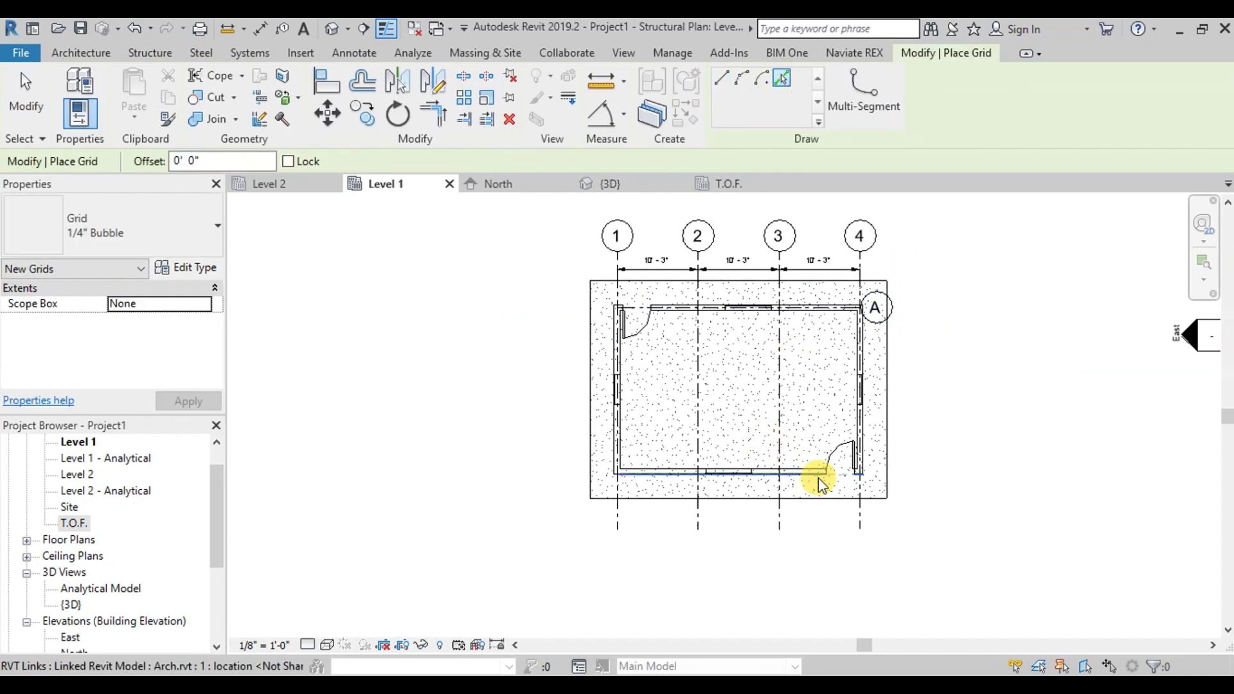
scroll(816, 474, up, 3)
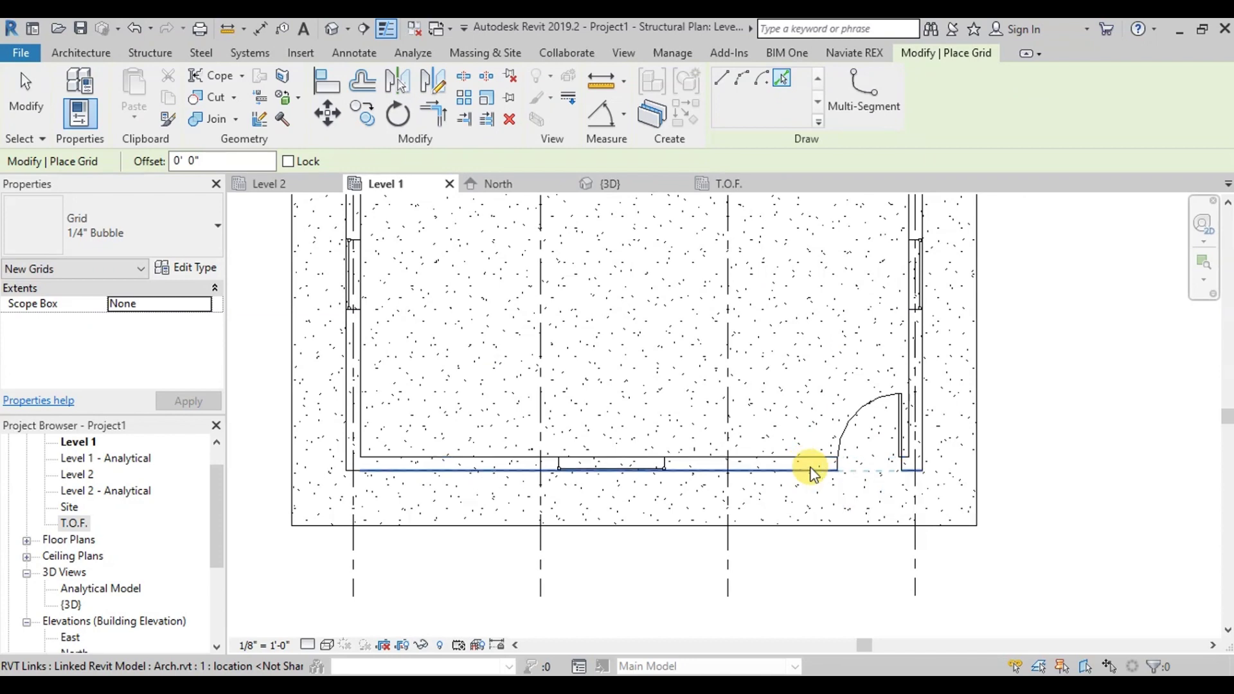
scroll(807, 475, up, 2)
click(806, 478)
scroll(790, 446, down, 5)
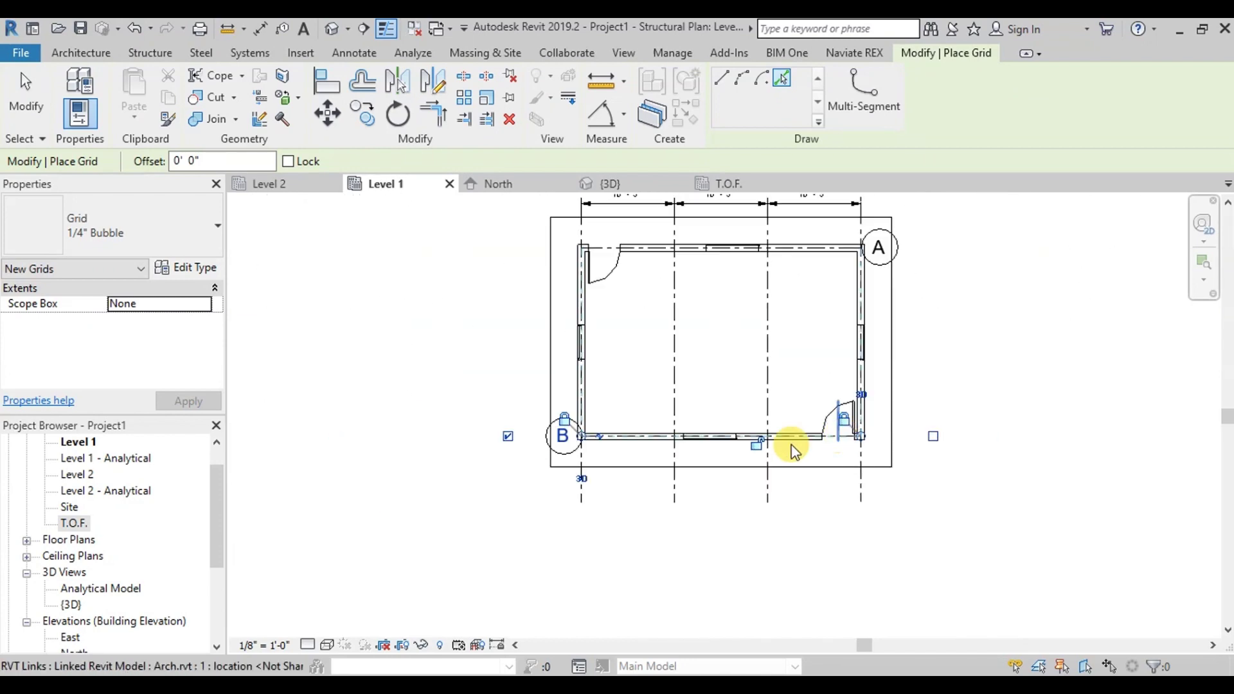
key(Escape)
key(Escape)
Step: Extend grids A and B to the left, show grid A's left bubble, and stretch grid A's right end past the wall
click(630, 443)
drag(580, 435, 515, 436)
click(521, 247)
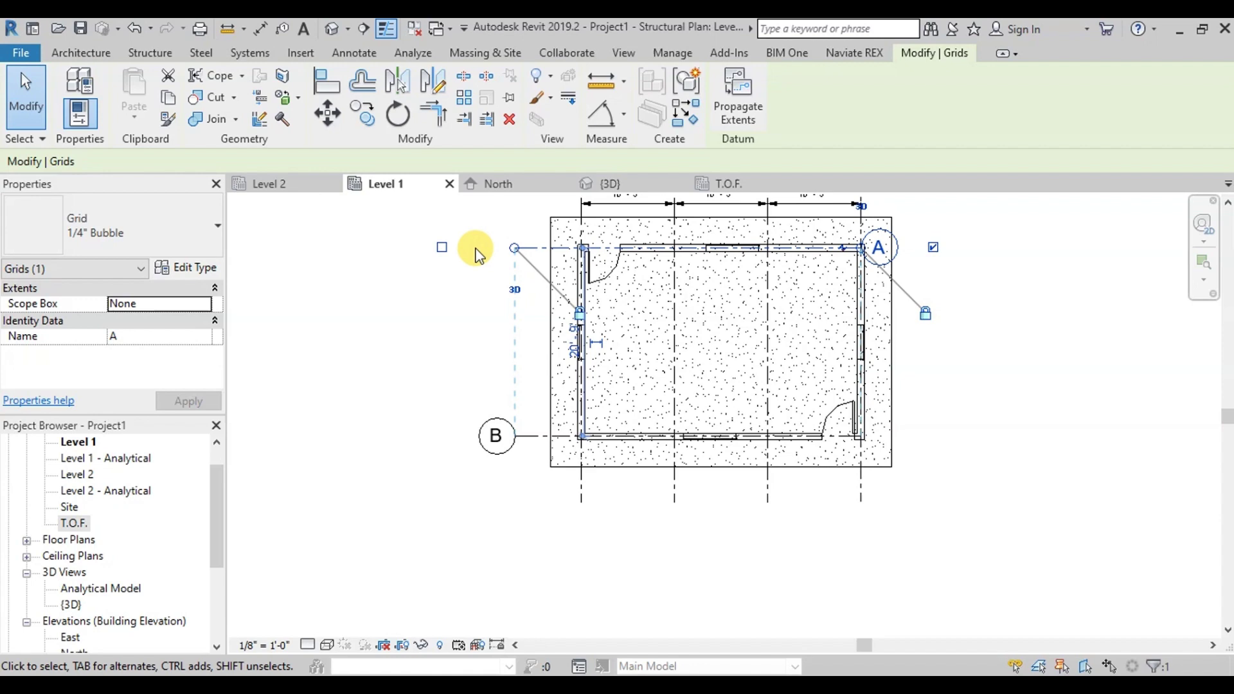
click(441, 247)
click(642, 268)
click(858, 251)
drag(858, 250, 920, 248)
key(Escape)
scroll(722, 460, down, 3)
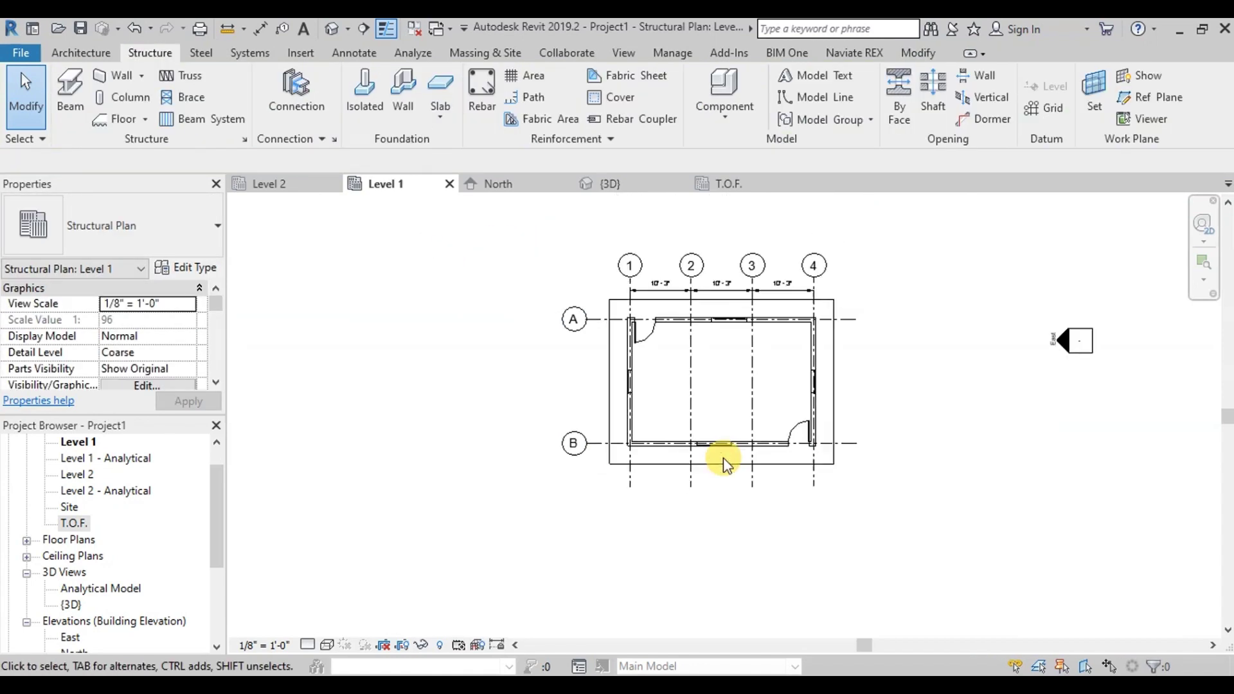
Step: Add an aligned dimension between grids A and B, placed left of the plan, reading 20'-9"
click(354, 52)
click(73, 90)
click(541, 488)
click(540, 345)
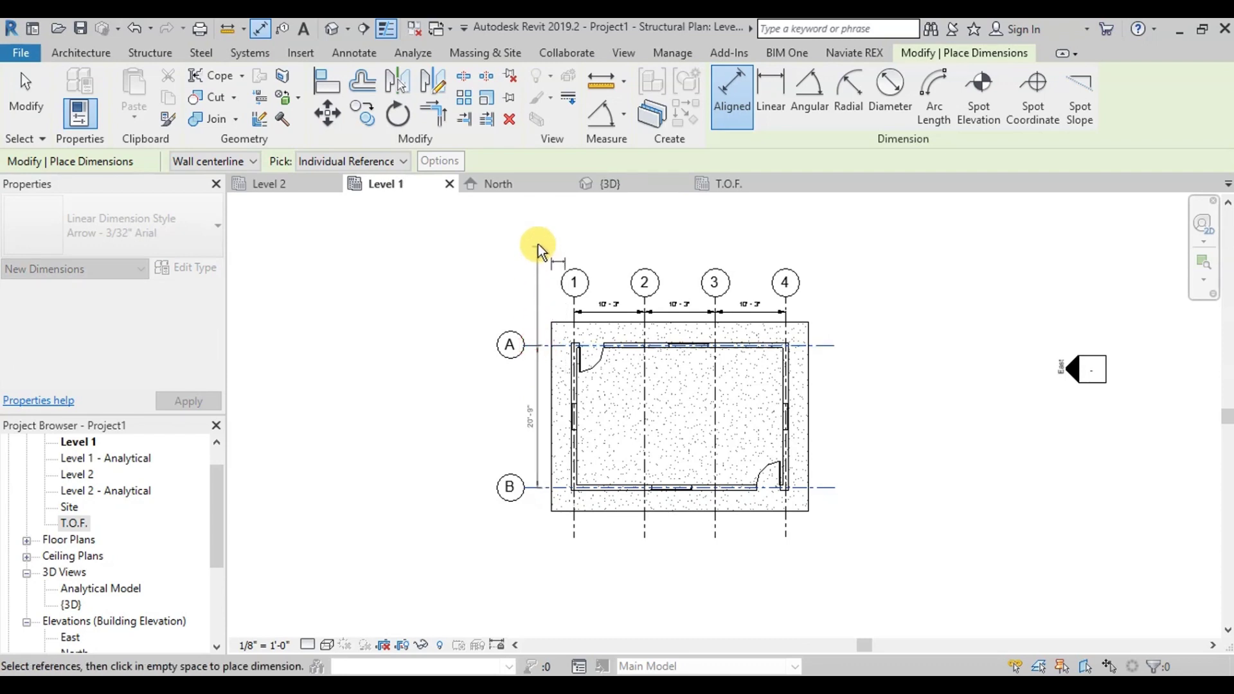
click(537, 232)
key(Escape)
key(Escape)
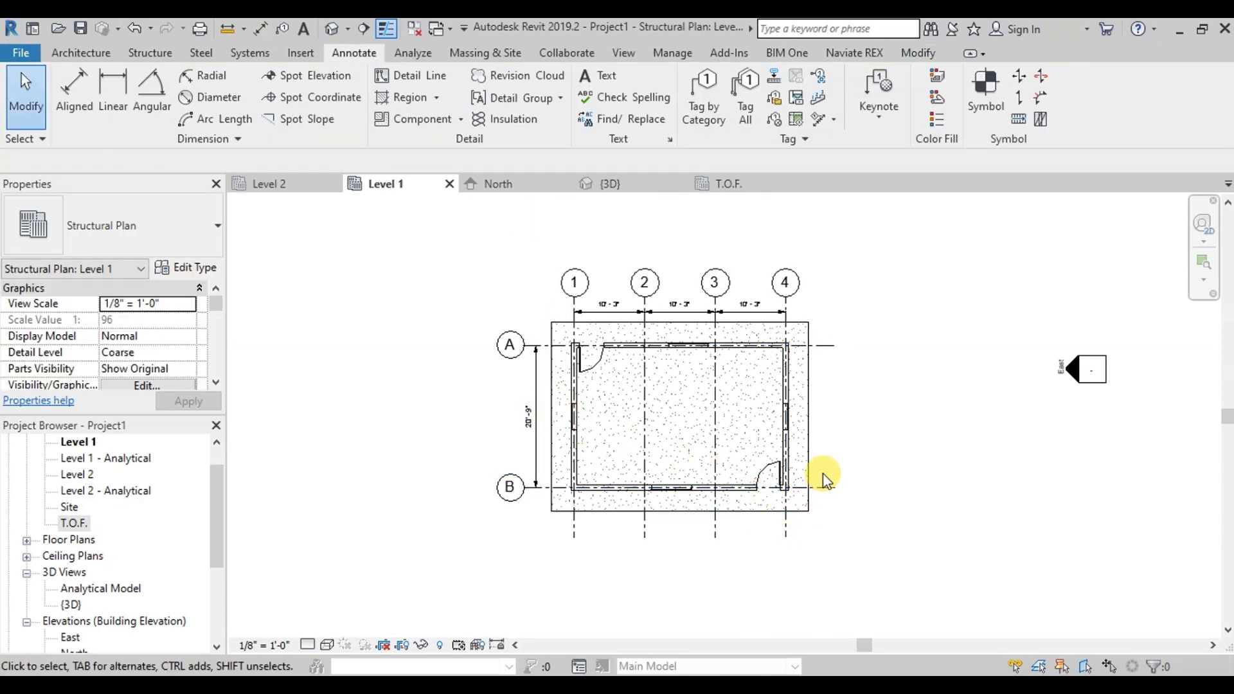
scroll(822, 474, up, 2)
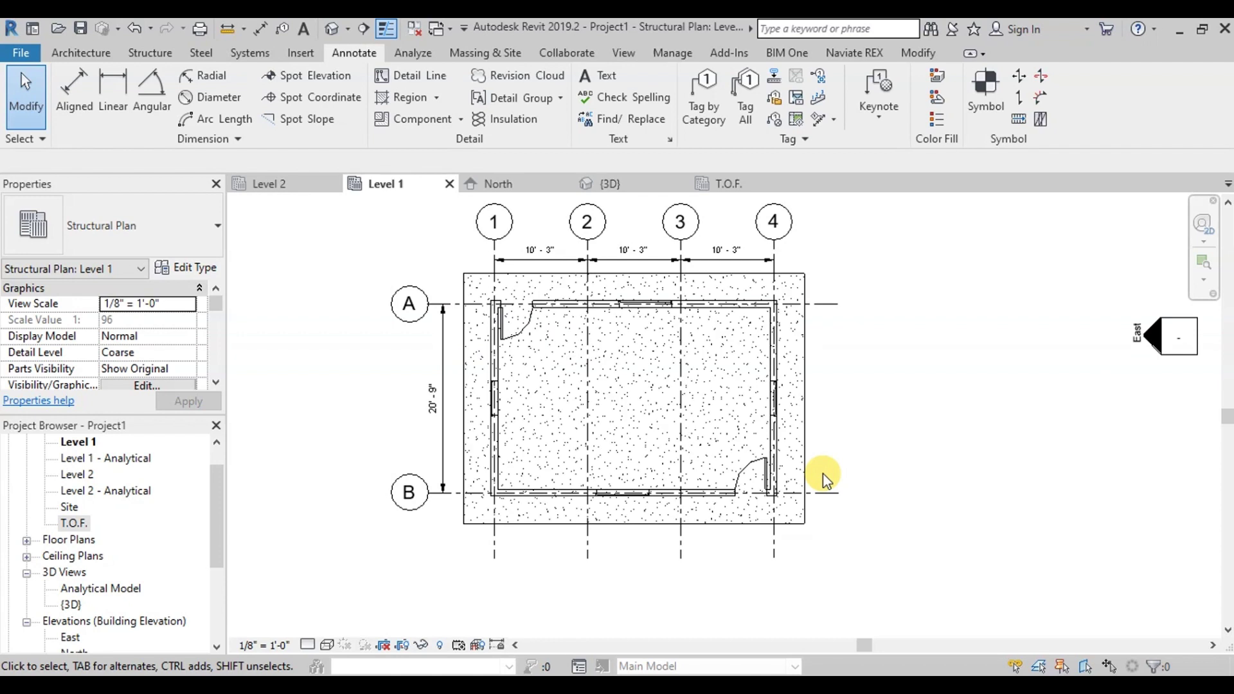